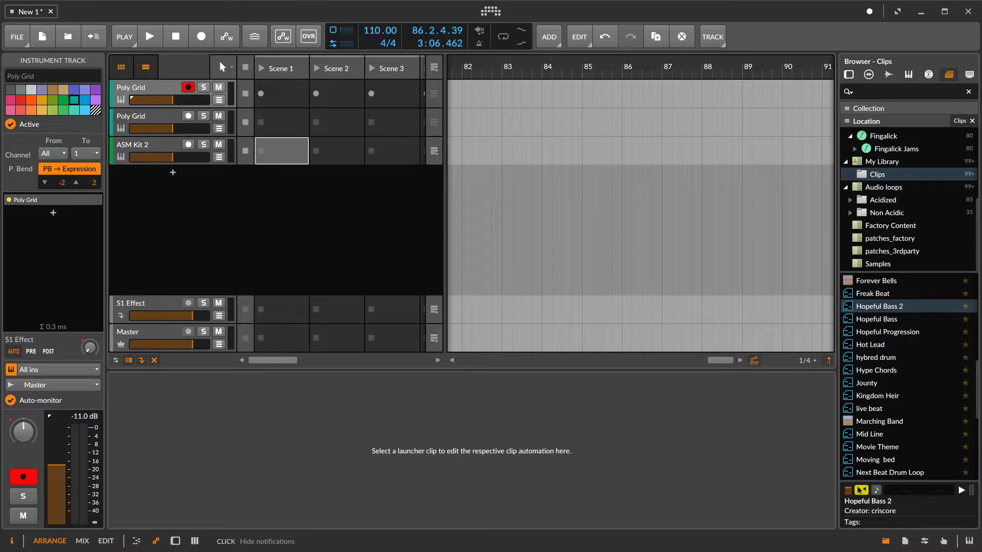
- Show the first Poly Grid track's device chain, including its Poly Grid synth
double_click(161, 90)
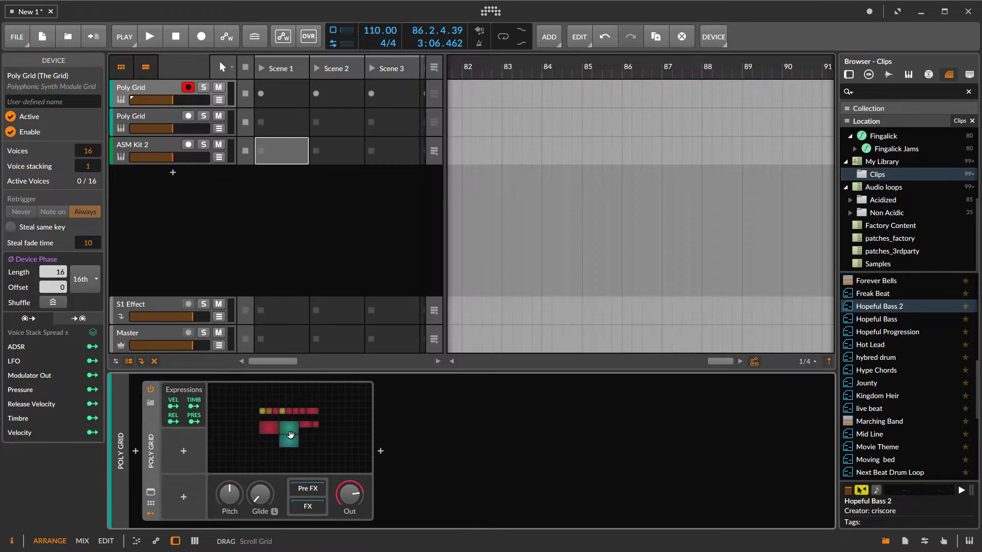
- Expand the Poly Grid device to view its Triangle, ADSR, Mixer and LFO modules
click(290, 435)
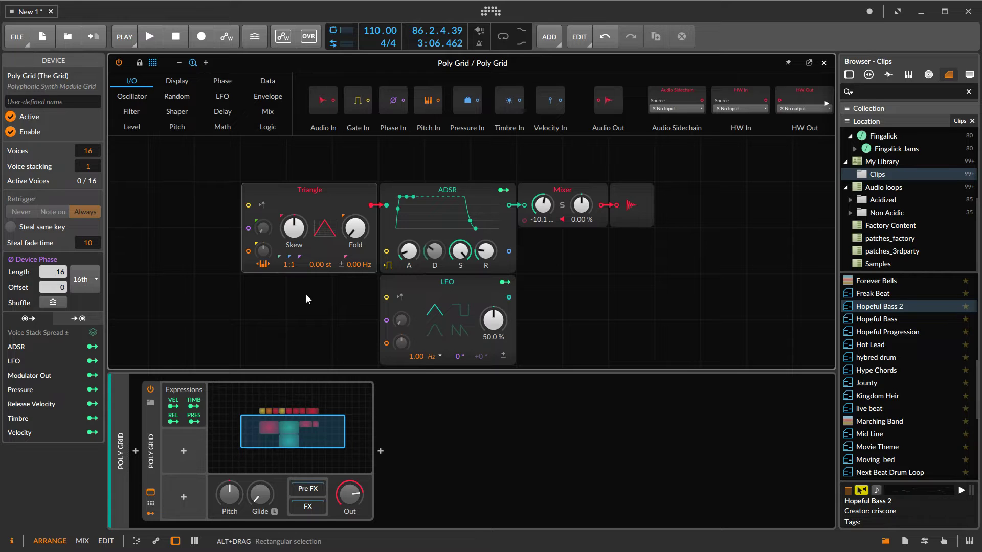
- Close the expanded Poly Grid editor to return to the clip launcher
key(Escape)
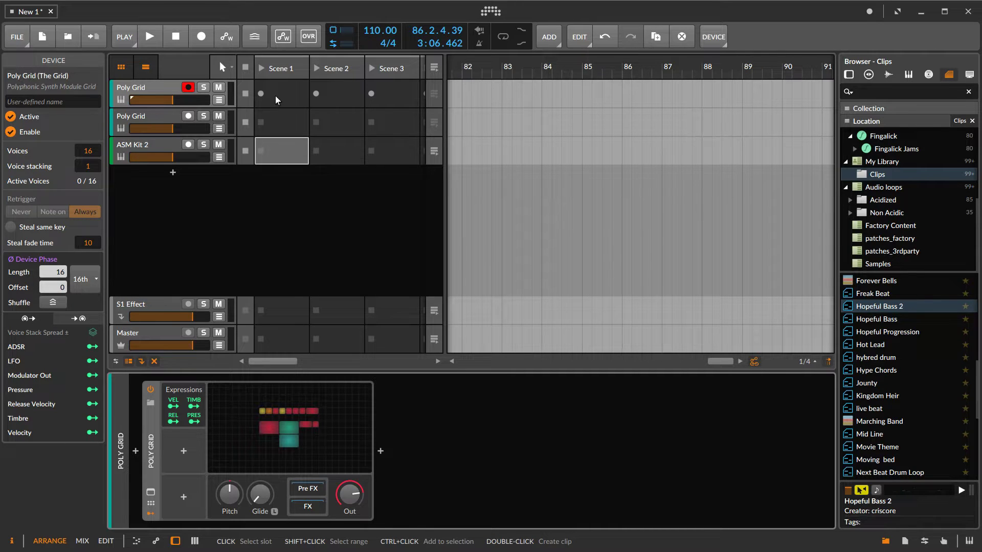
click(150, 90)
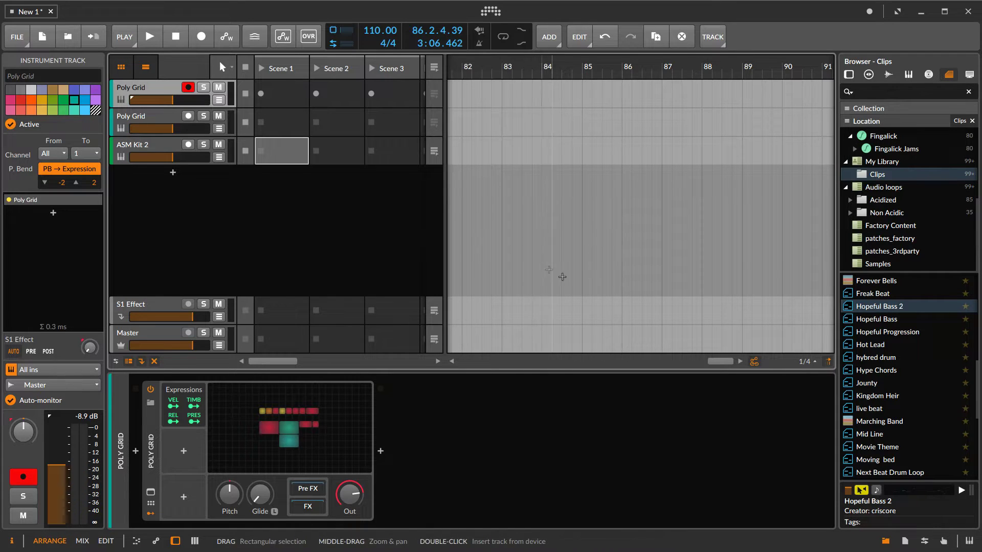
- Drop Hopeful Progression into Poly Grid's Scene 1 slot, launch it, and reopen the patch editor
drag(884, 332, 266, 96)
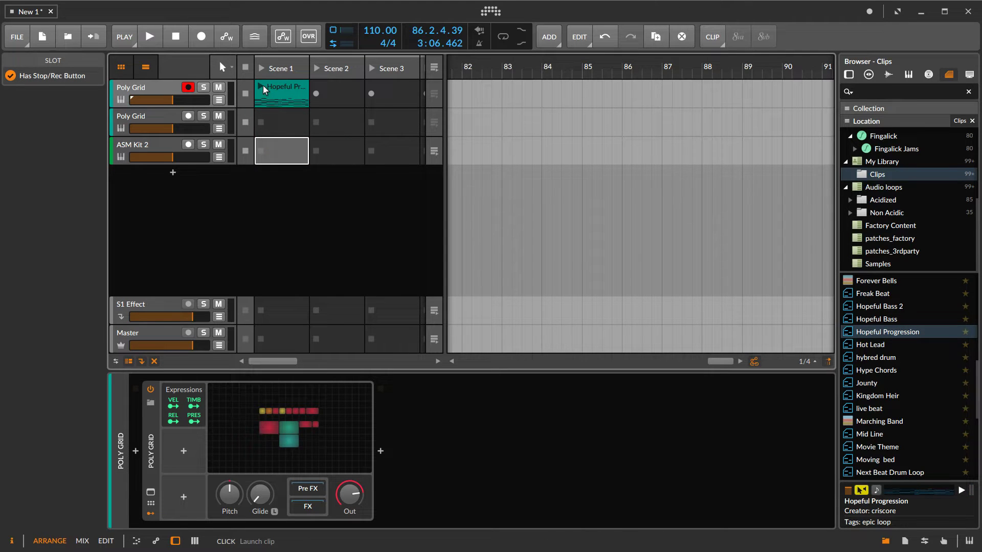
click(261, 87)
click(169, 92)
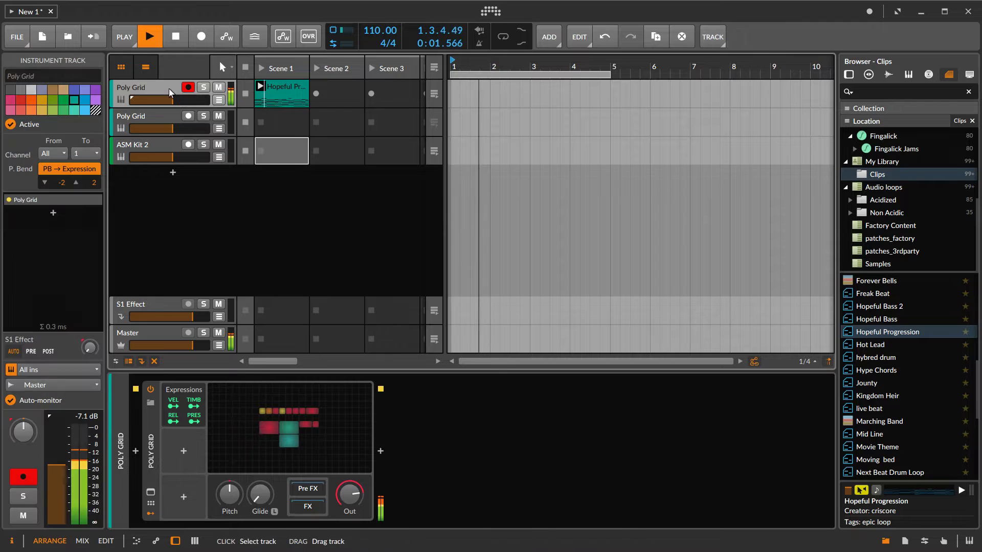
click(277, 433)
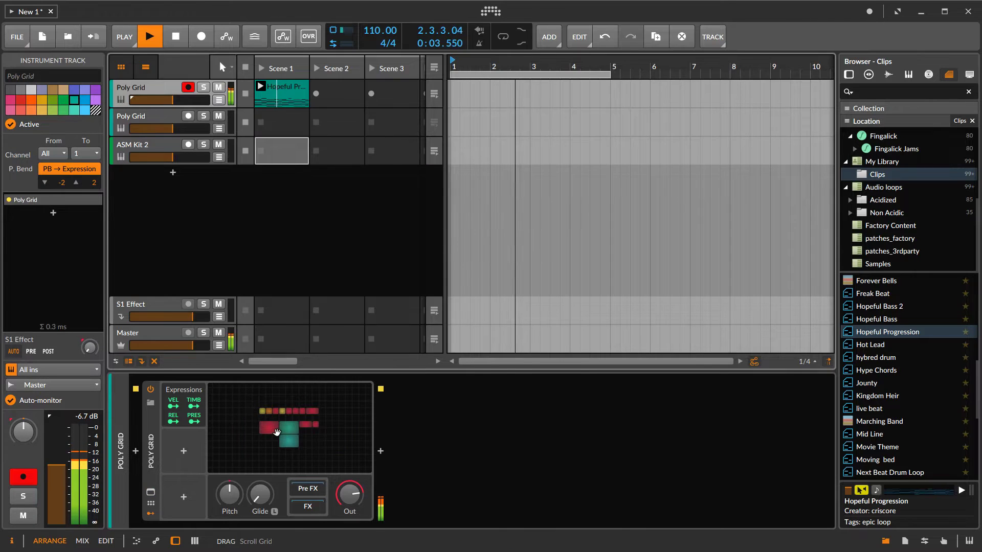
double_click(276, 432)
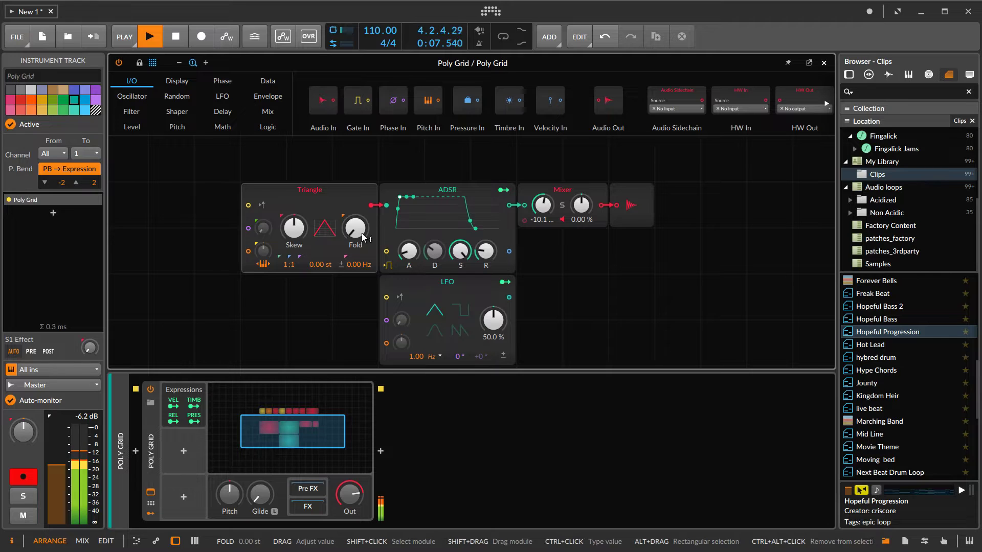
- Raise the Triangle's wavefold, set its skew to 32.8 %, and phase-modulate it from a Swarm oscillator
drag(358, 236, 358, 225)
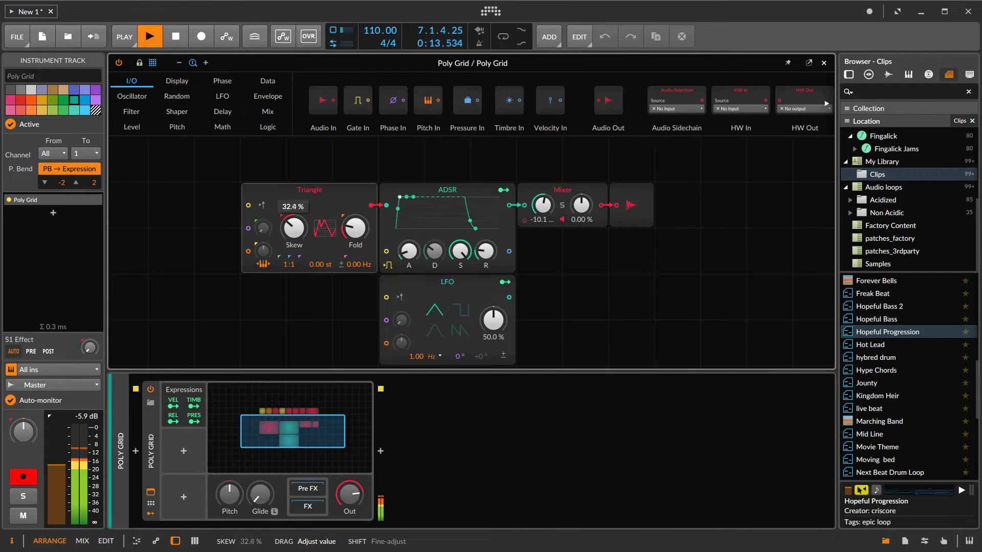
drag(294, 227, 294, 230)
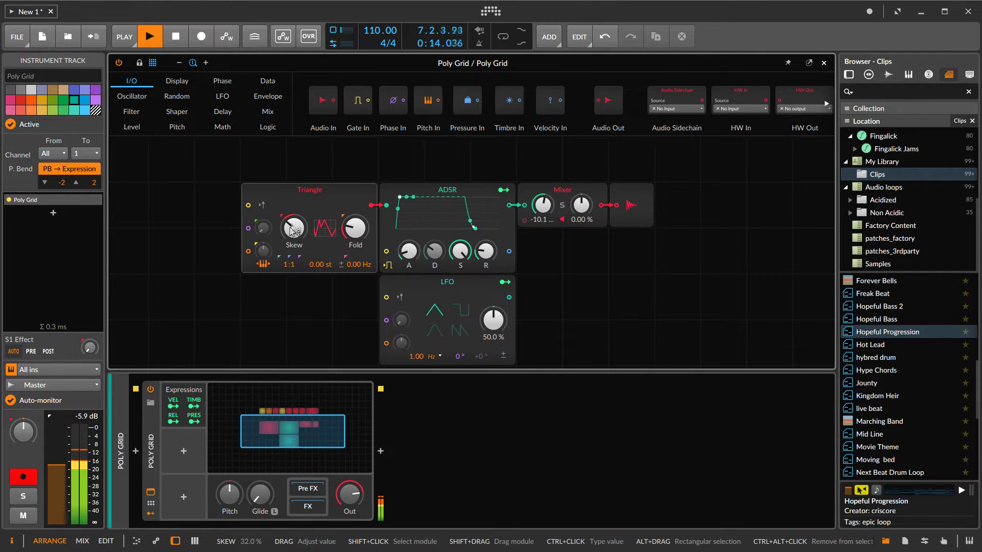
click(137, 101)
drag(695, 120, 262, 231)
drag(354, 227, 355, 225)
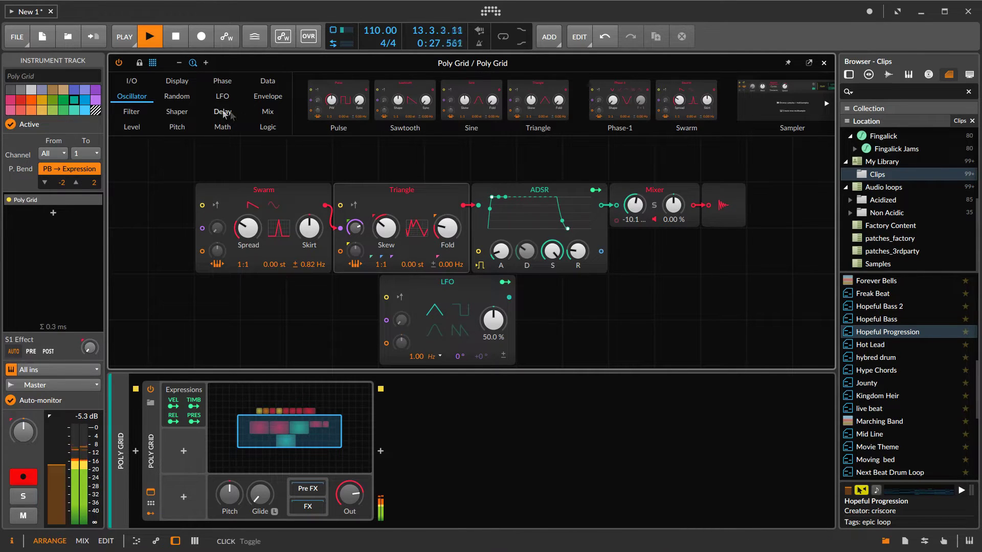
- Insert a Low-pass SK filter before the ADSR, with resonance lowered to 37.1 %
click(132, 112)
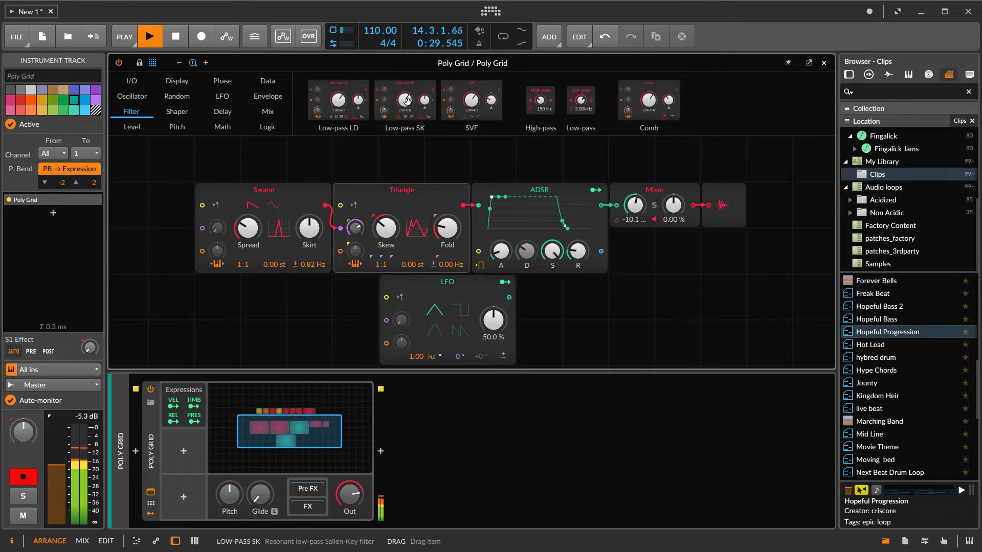
drag(408, 100, 479, 217)
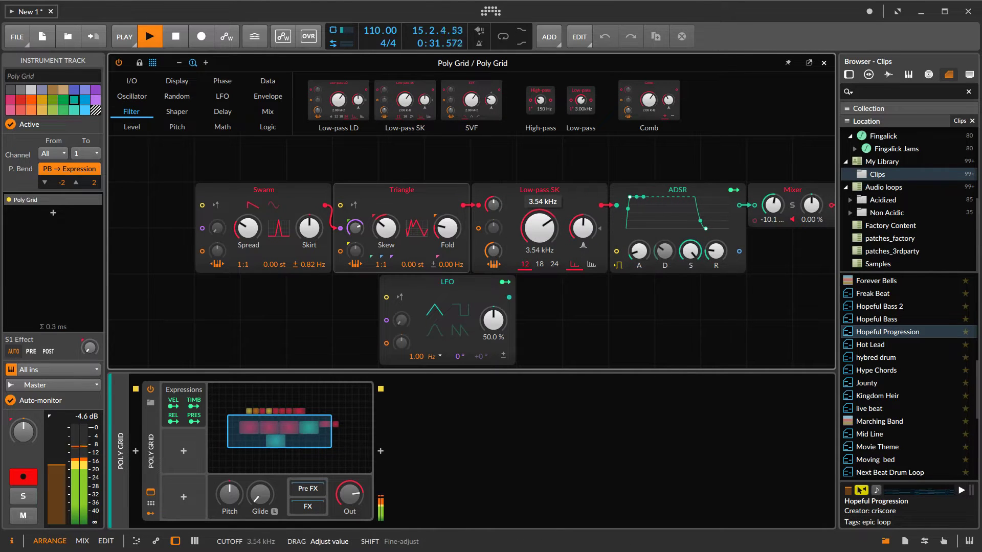
drag(577, 228, 539, 210)
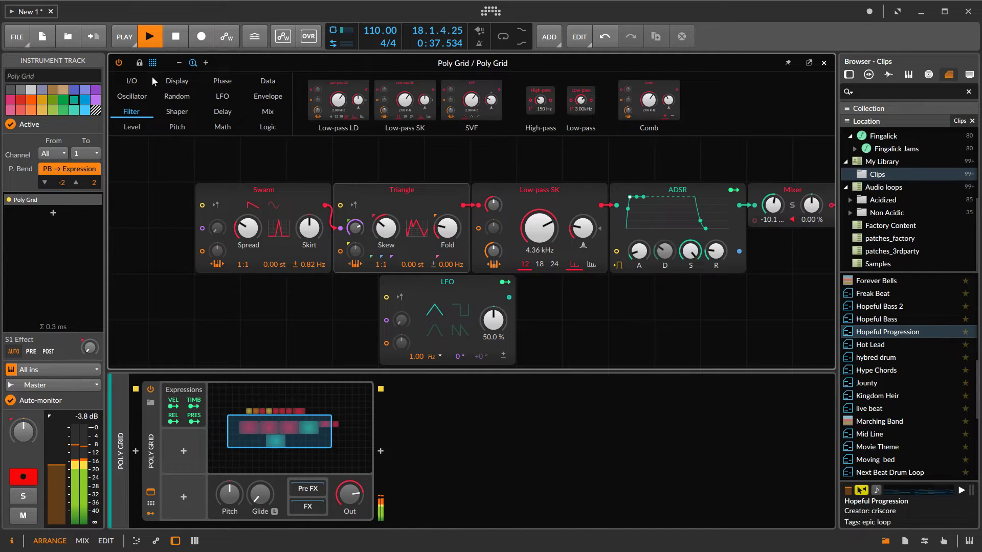
key(Escape)
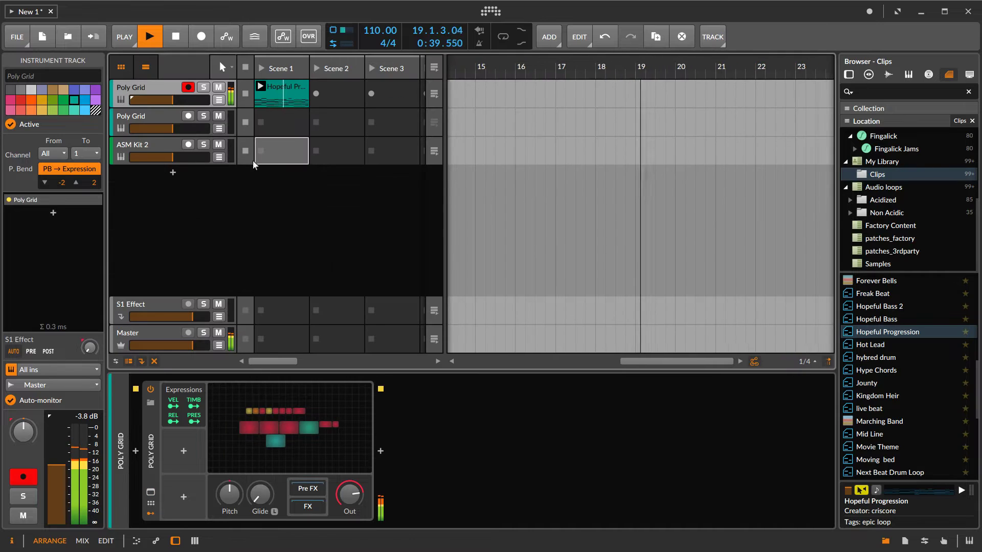
- Create a one-beat ASM Kit 2 Scene 1 clip holding a C1 kick note at its start
double_click(268, 152)
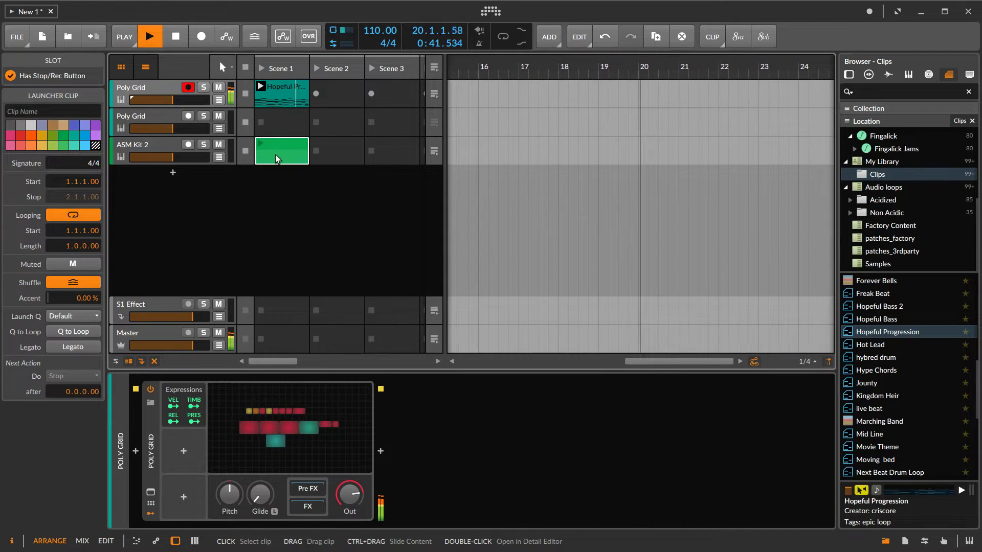
double_click(275, 155)
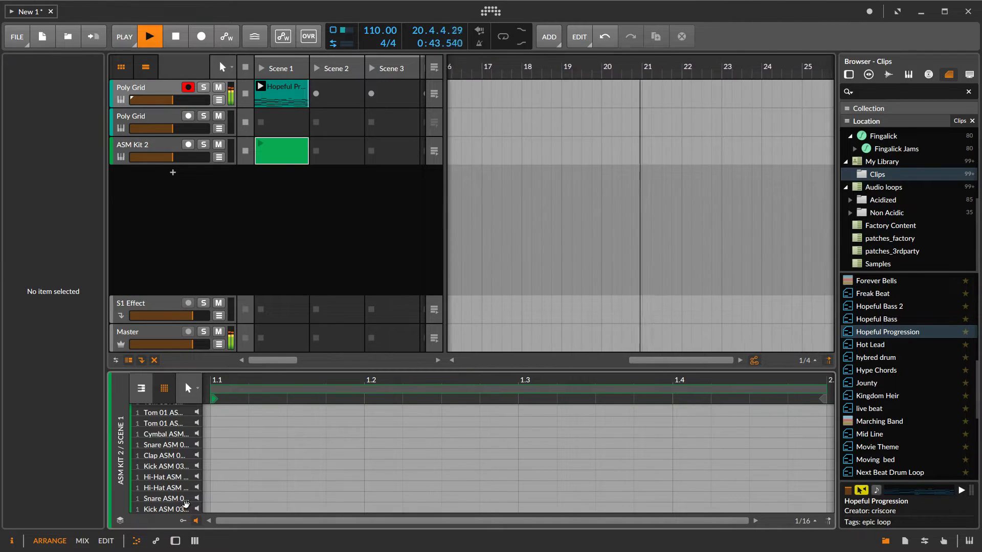
double_click(225, 507)
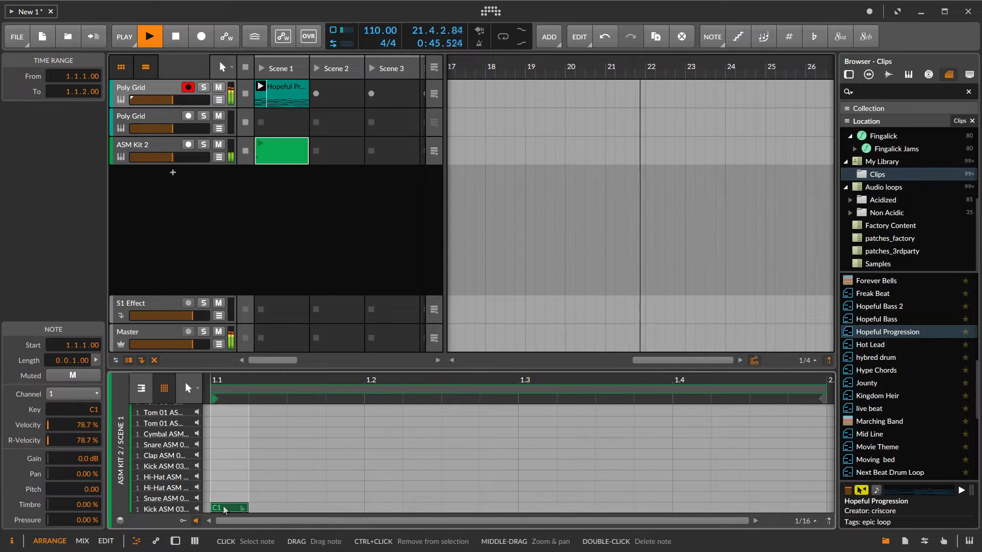
drag(823, 389, 364, 385)
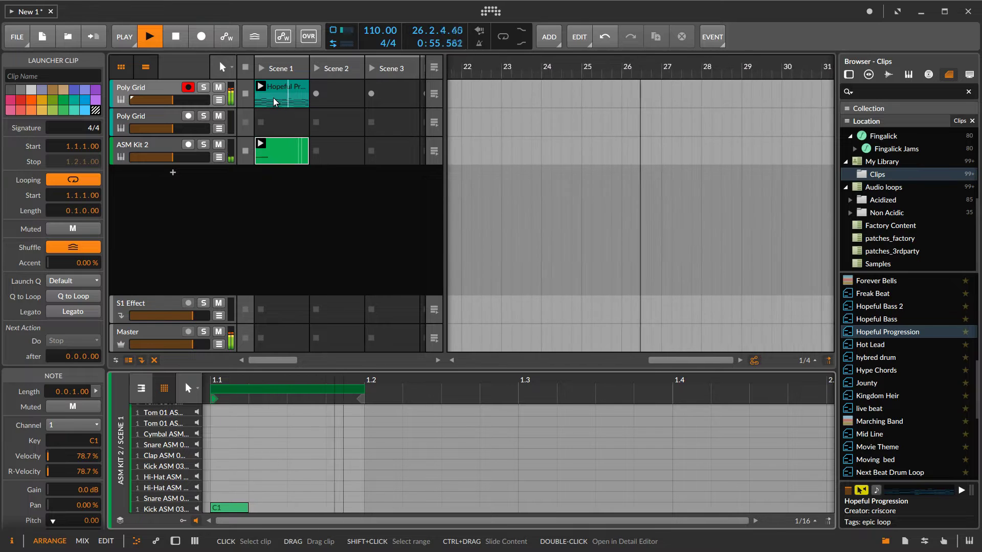
double_click(161, 87)
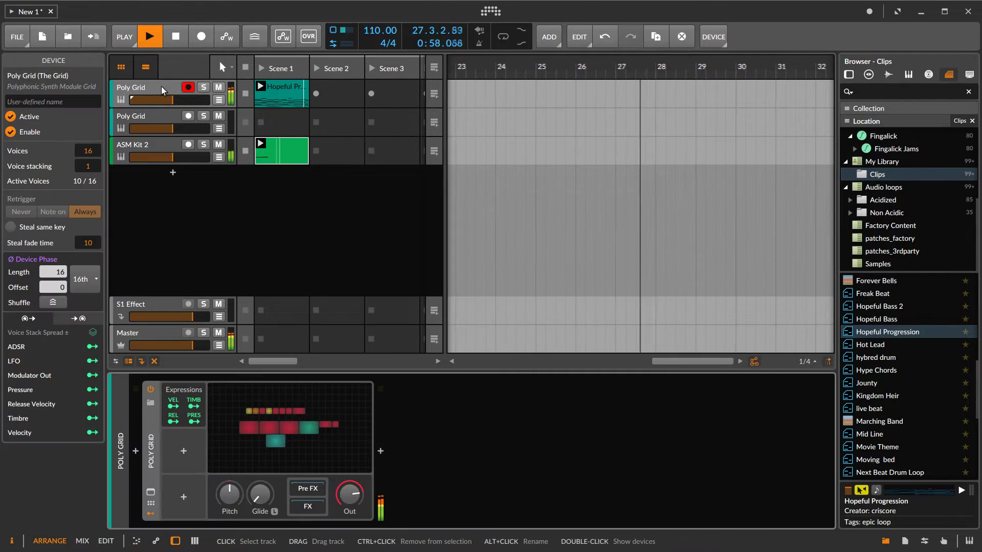
- Add an Audio Sidechain modulator sourced from ASM Kit 2's Kick ASM 03 A (POST) output
click(183, 499)
click(307, 220)
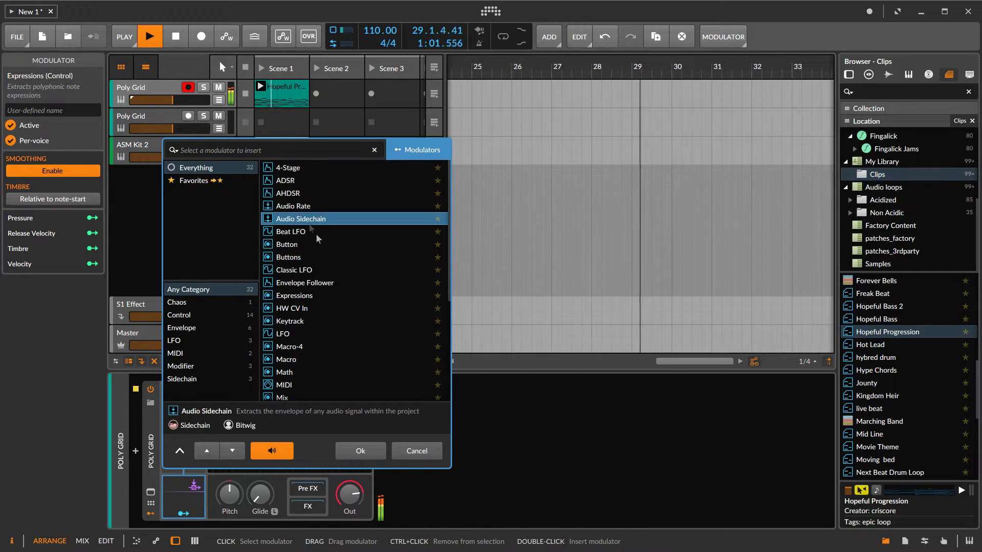
double_click(306, 220)
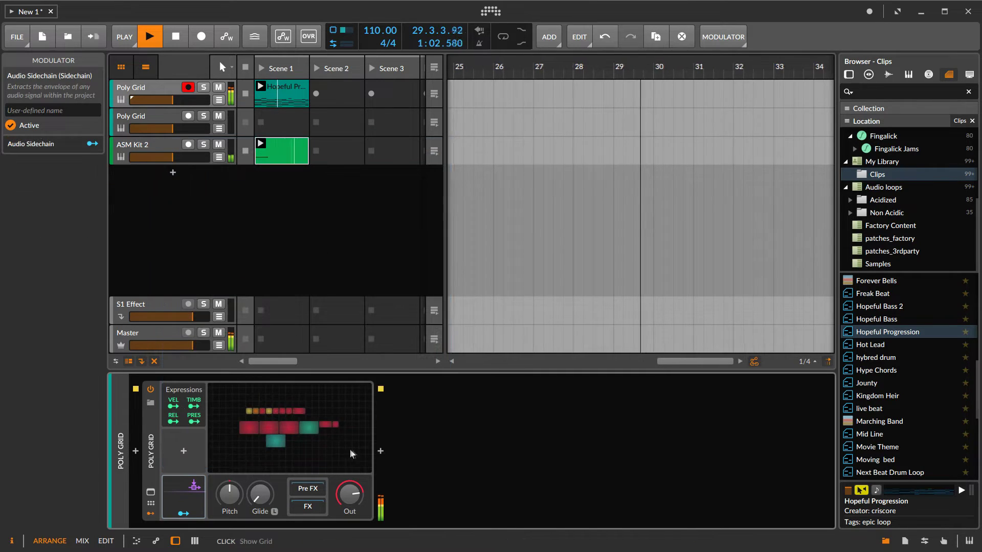
click(196, 513)
click(277, 403)
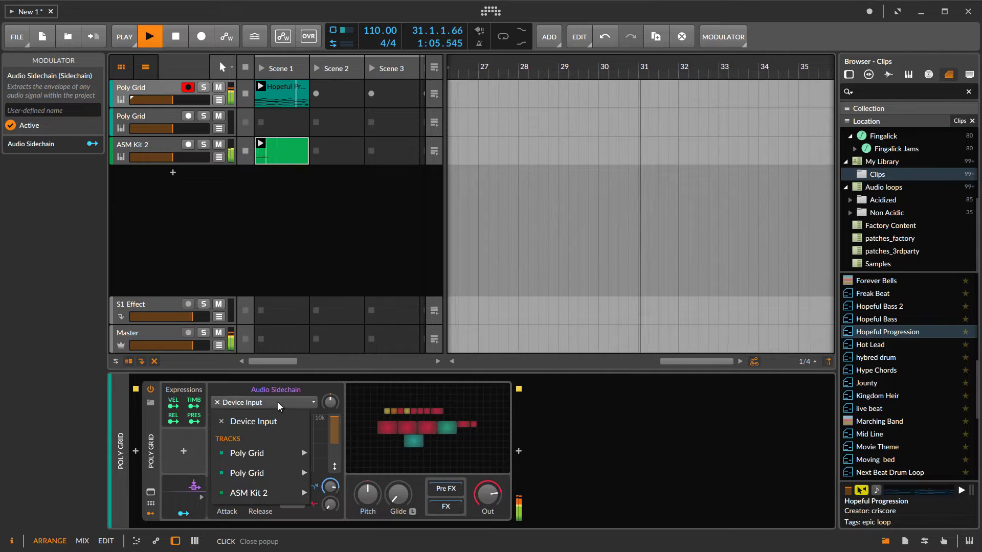
mouse_move(267, 496)
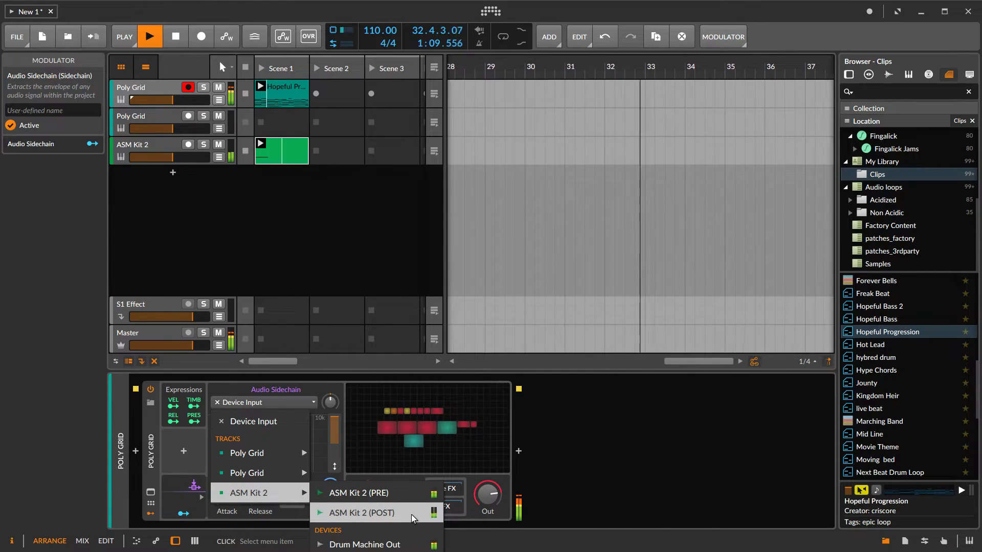
mouse_move(389, 544)
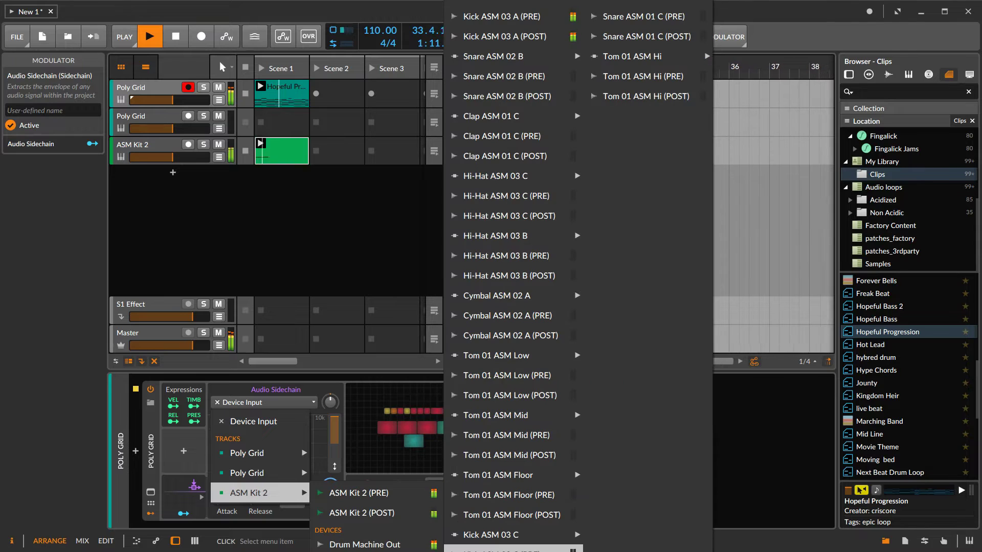
click(547, 36)
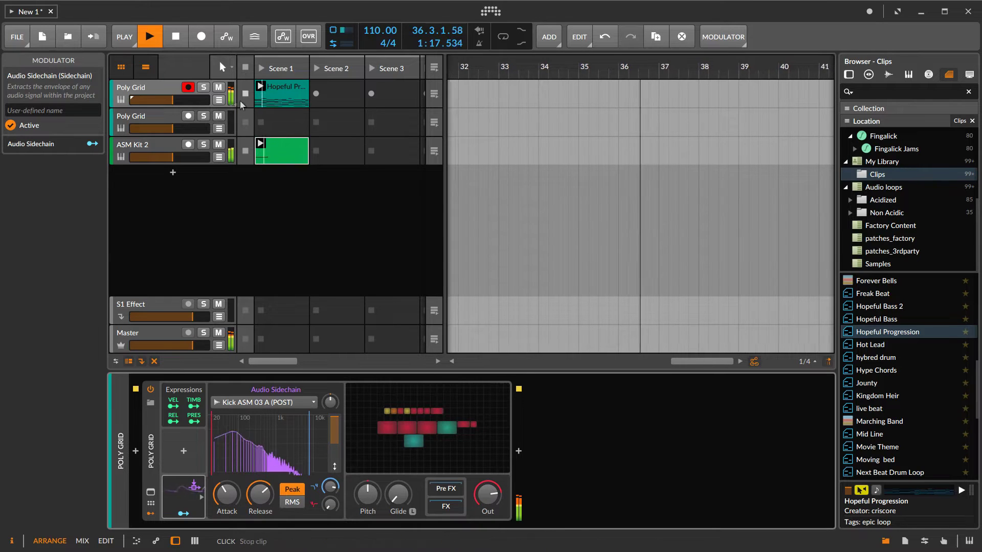
- Map the Audio Sidechain modulator to the Low-pass SK cutoff at -34.00 depth
click(404, 422)
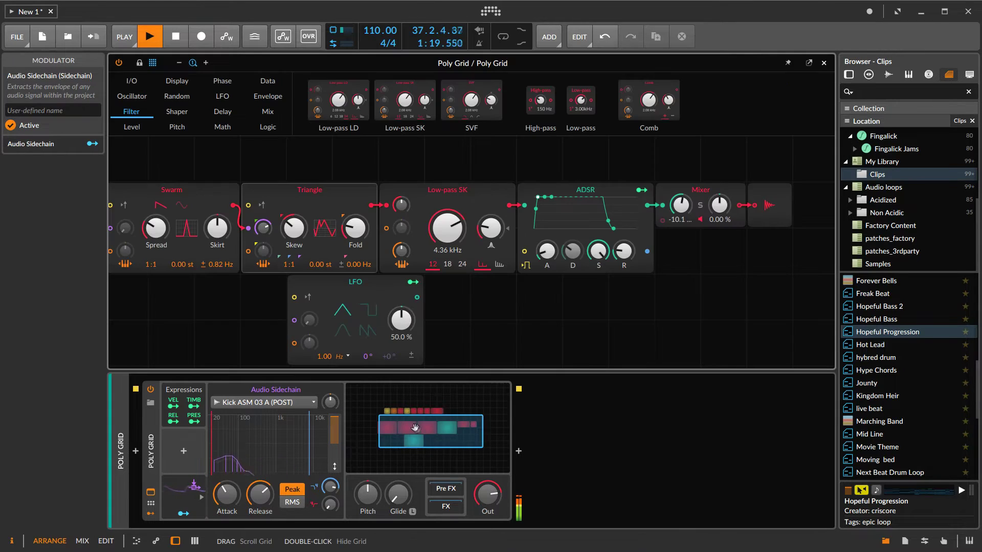
click(183, 513)
drag(446, 228, 447, 241)
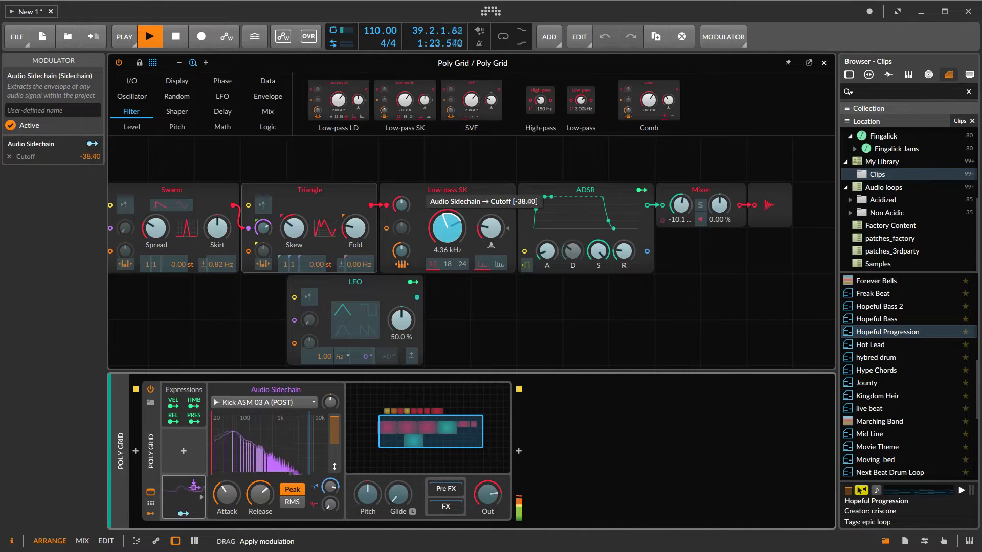
drag(447, 240, 447, 240)
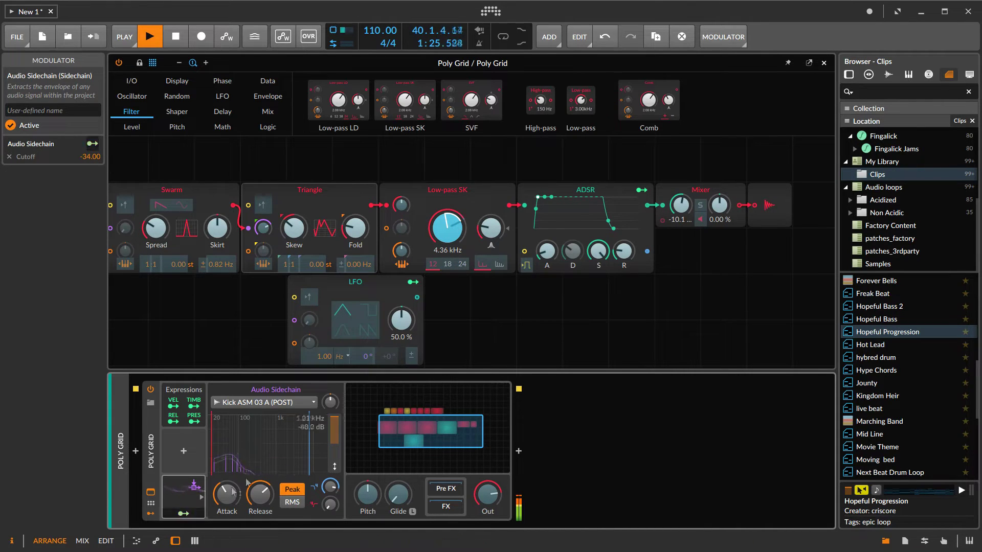
click(180, 514)
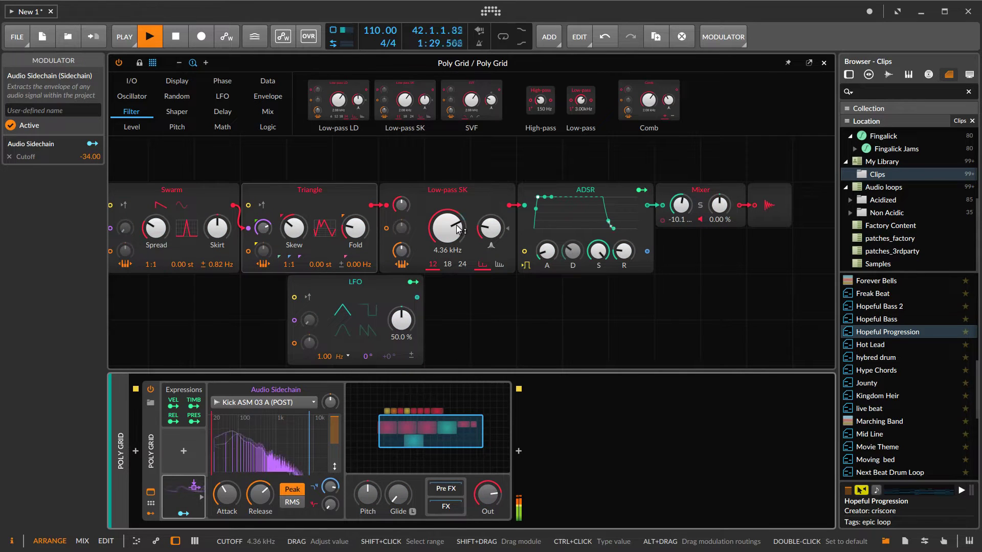
- Stop playback, close the Poly Grid editor, and select the Hopeful Progression clip
click(175, 37)
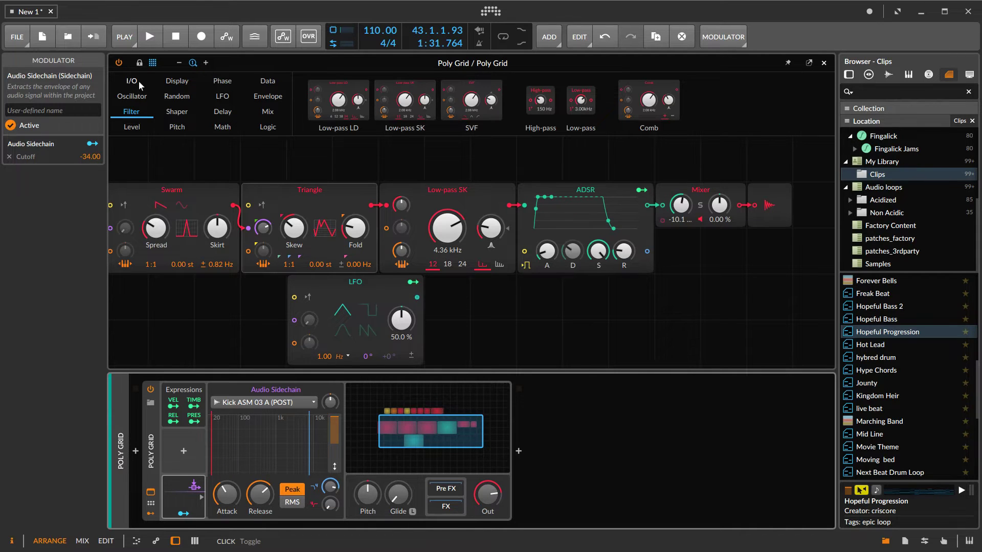
key(Escape)
click(283, 93)
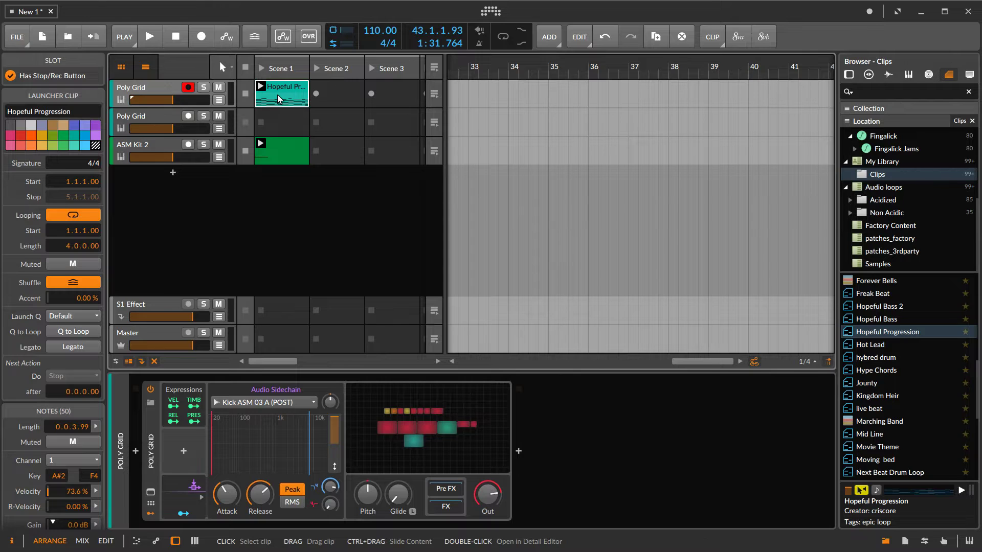
- Draw a Hopeful Progression cutoff automation ramp rising from low to 6.60 kHz, then play it
double_click(277, 94)
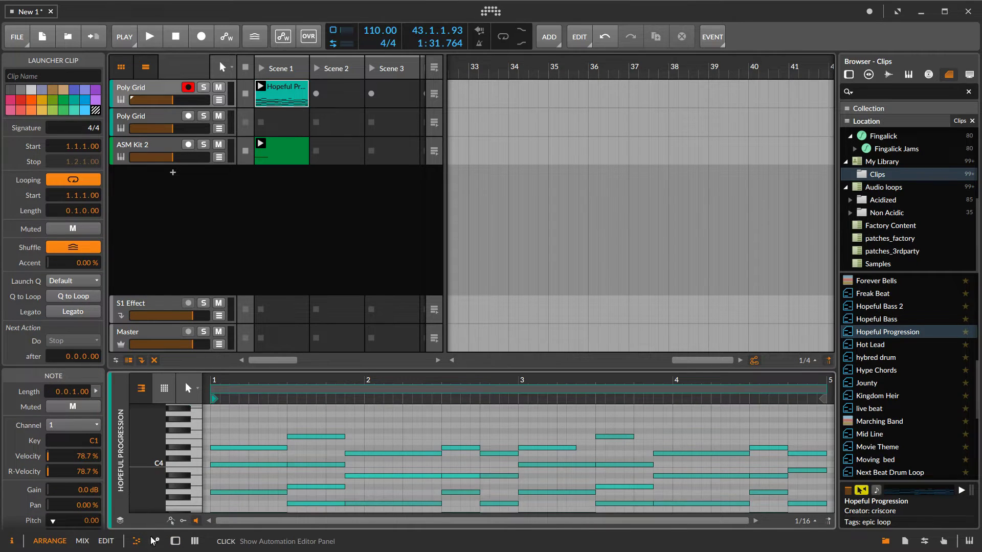
key(a)
double_click(253, 462)
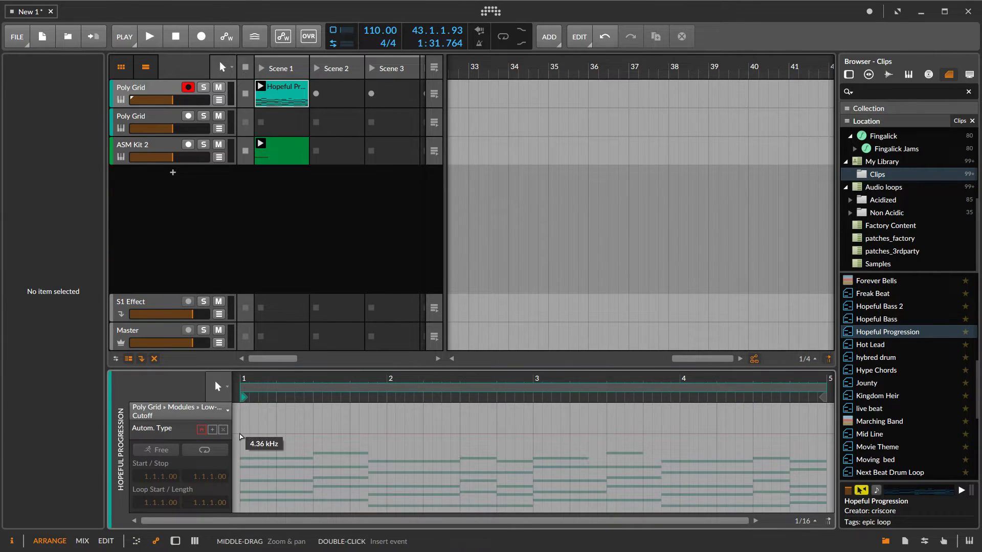
drag(253, 462, 239, 483)
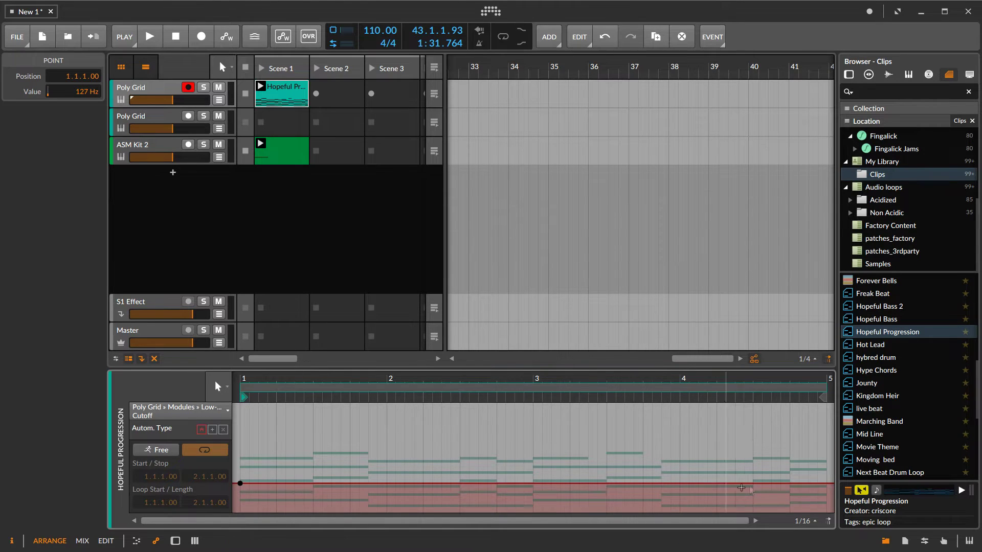
double_click(818, 486)
drag(818, 486, 826, 428)
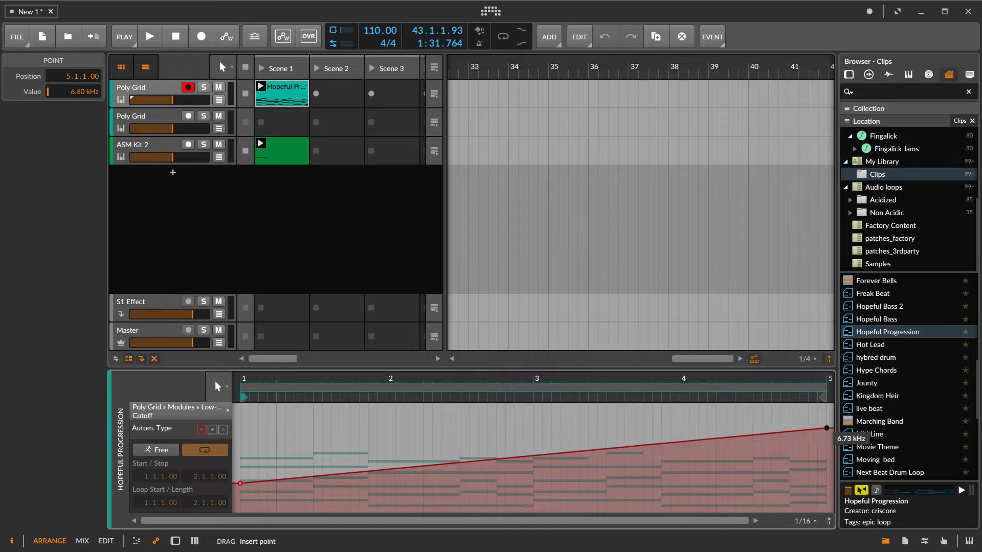
key(space)
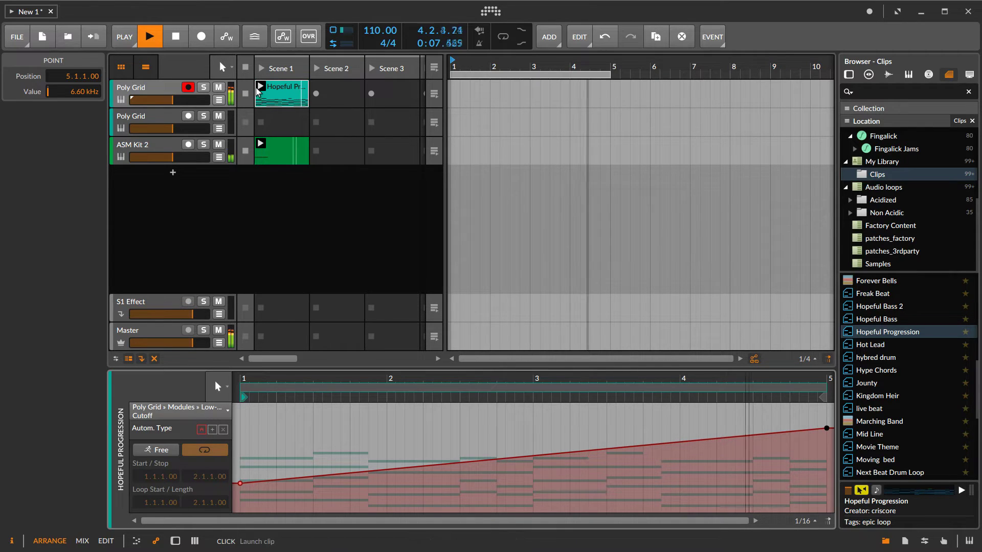
- Stop the clip, then set its cutoff automation to Free with the custom loop turned off
click(248, 94)
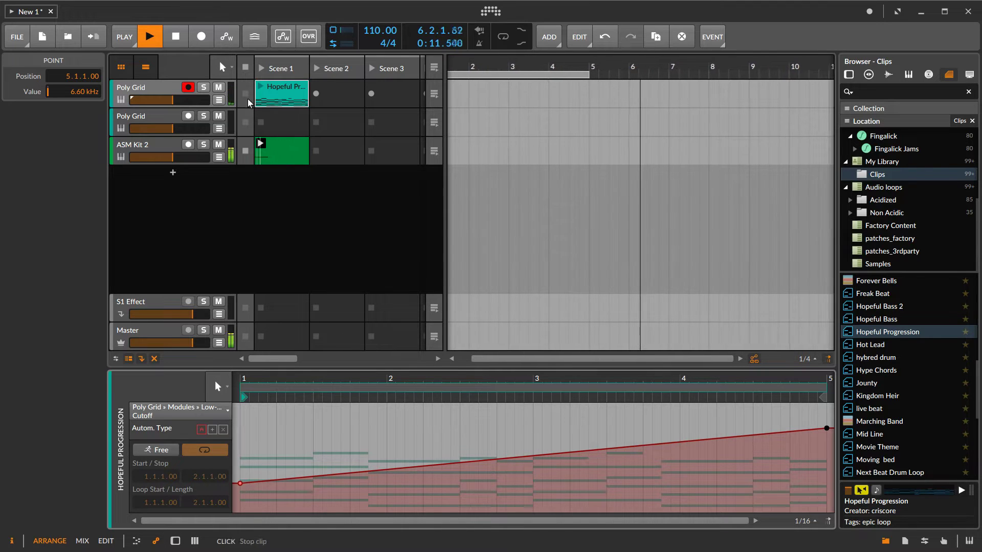
key(space)
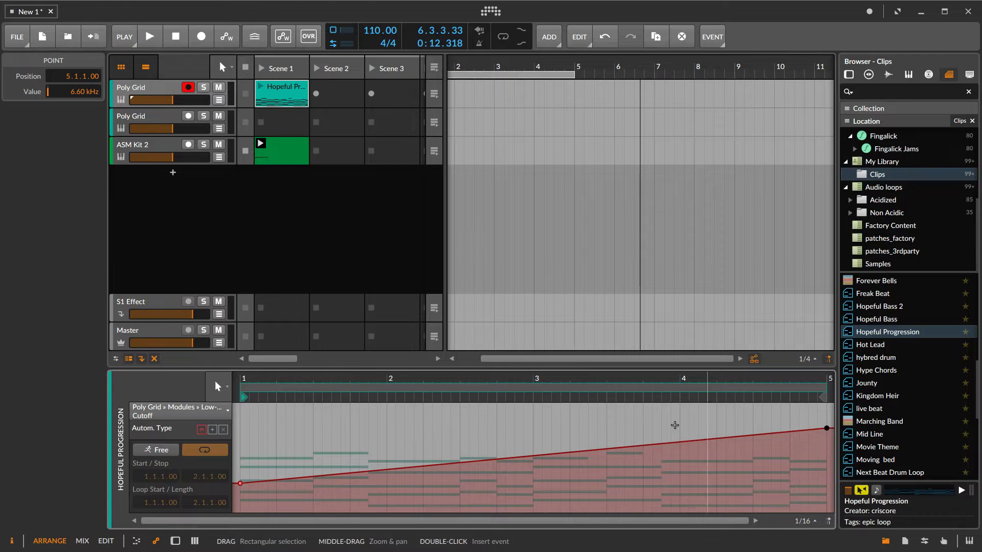
click(169, 451)
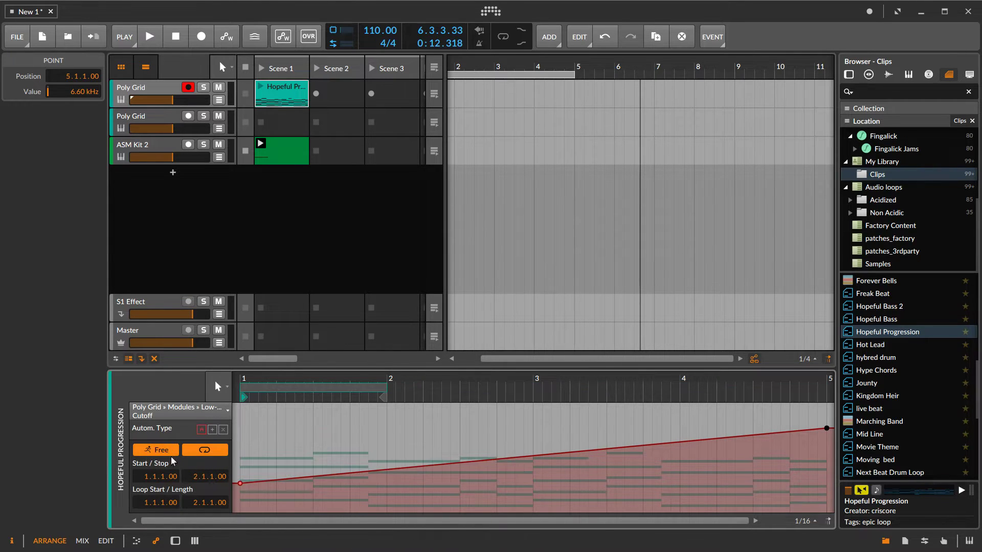
click(207, 450)
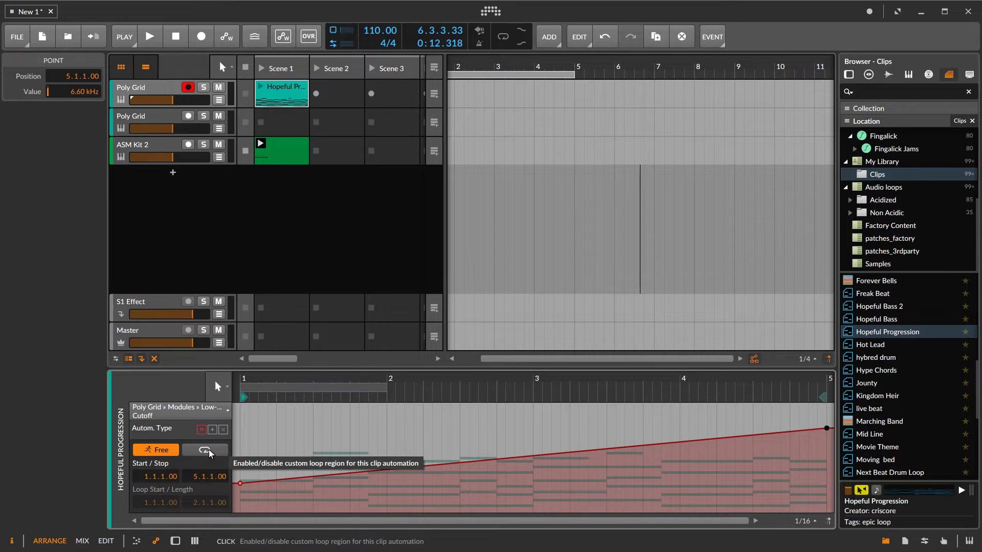
- Relaunch Hopeful Progression to hear the bars 1–5 cutoff sweep, then stop playback
click(265, 88)
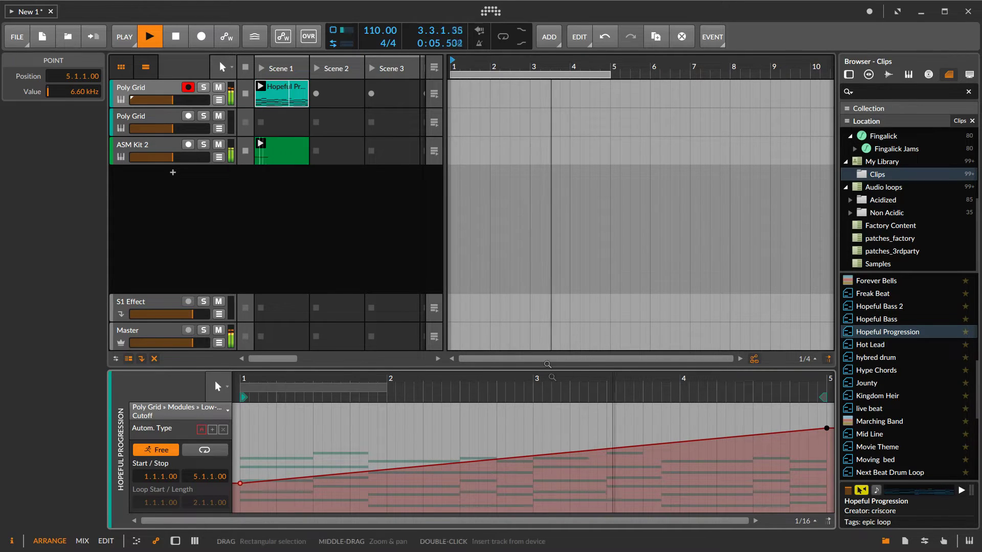
scroll(549, 439, down, 3)
scroll(548, 440, down, 3)
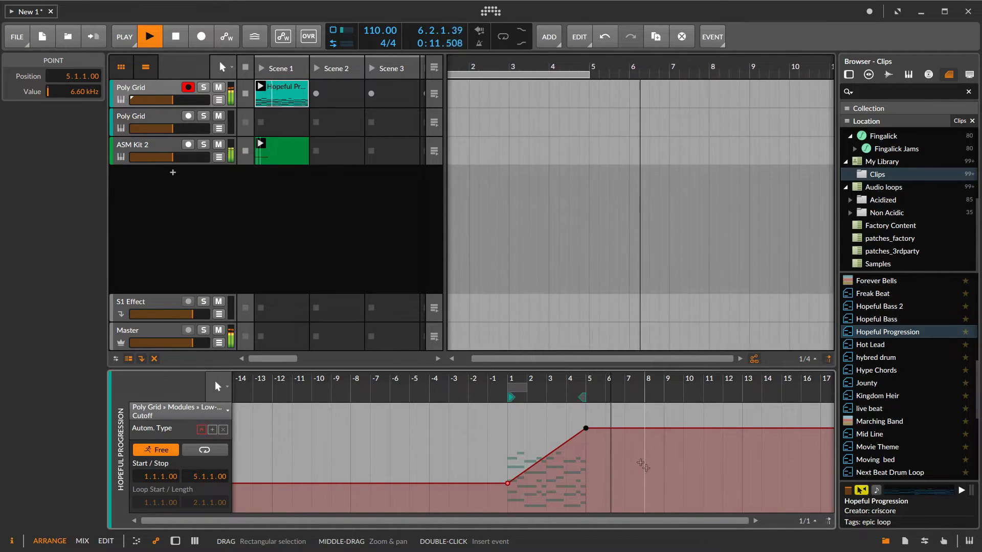
click(177, 37)
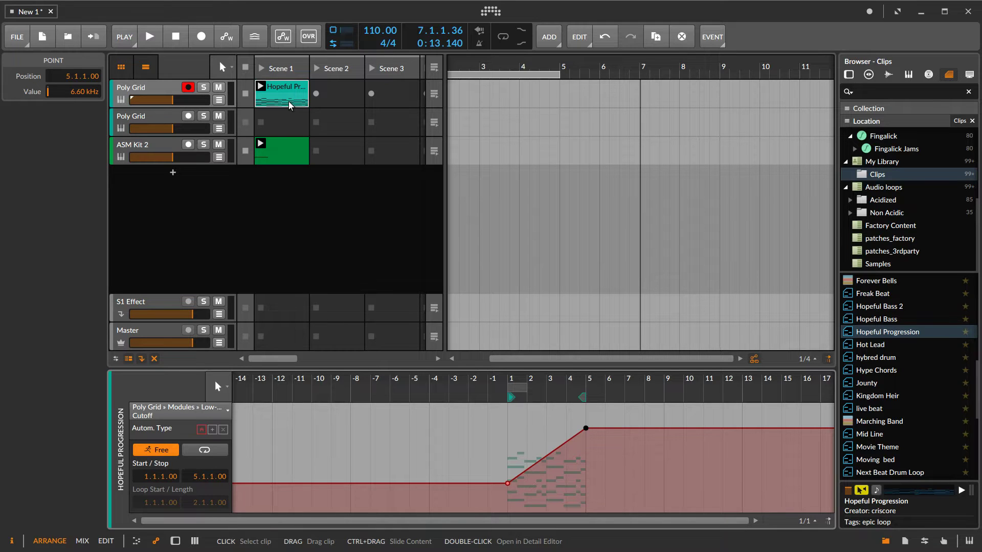
- Deactivate the Audio Sidechain modulator in the Poly Grid patch editor
double_click(155, 88)
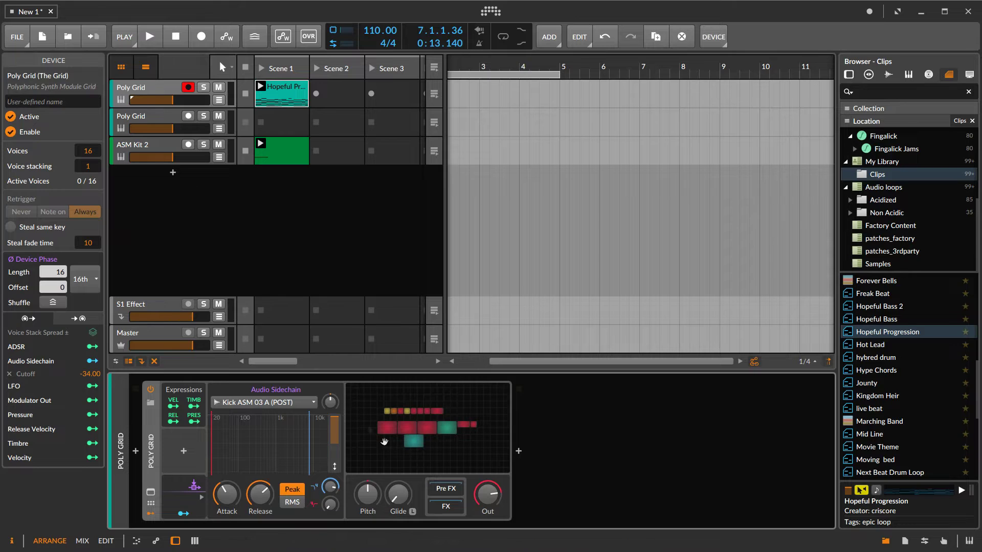
click(417, 440)
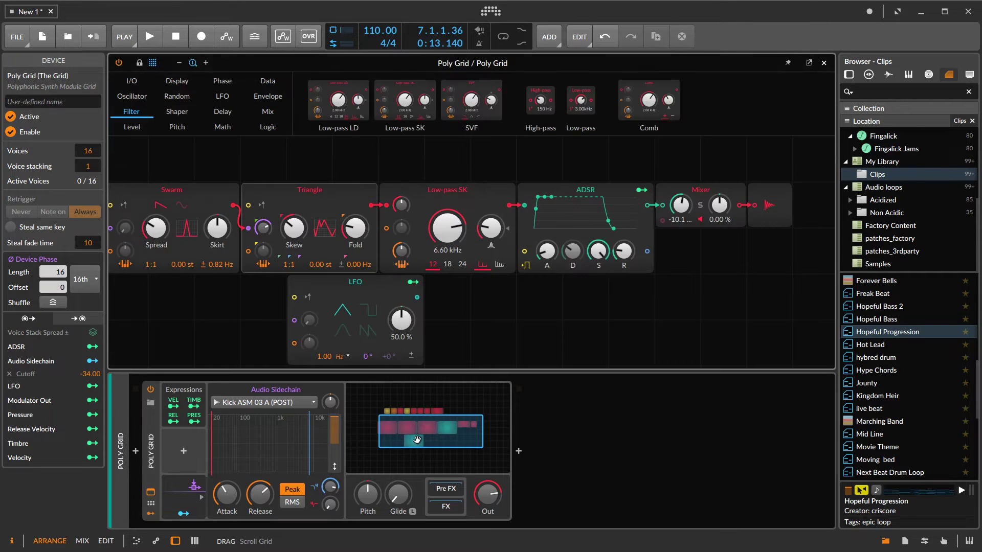
click(179, 500)
click(201, 522)
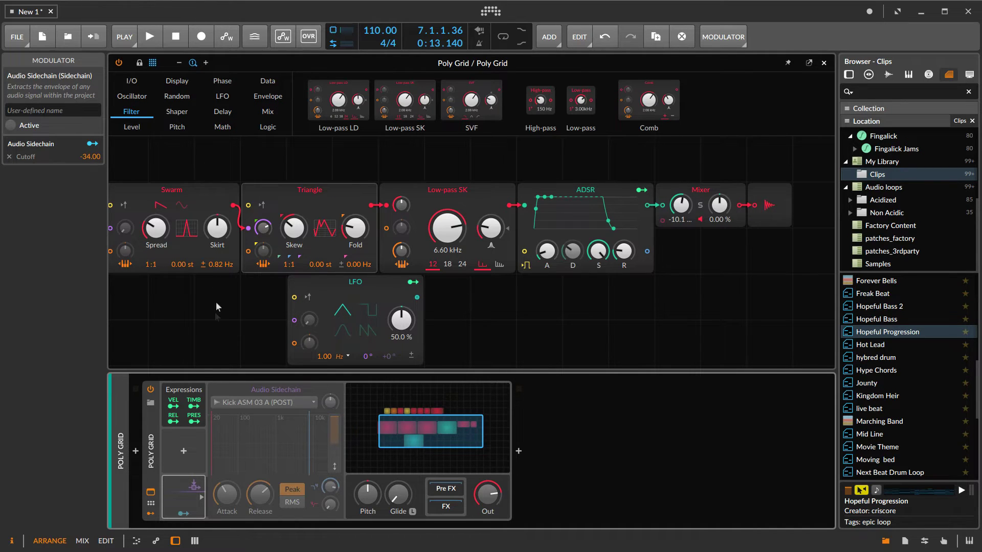
- Close the Poly Grid editor and show Hopeful Progression's cutoff automation lane, zoomed in
click(223, 390)
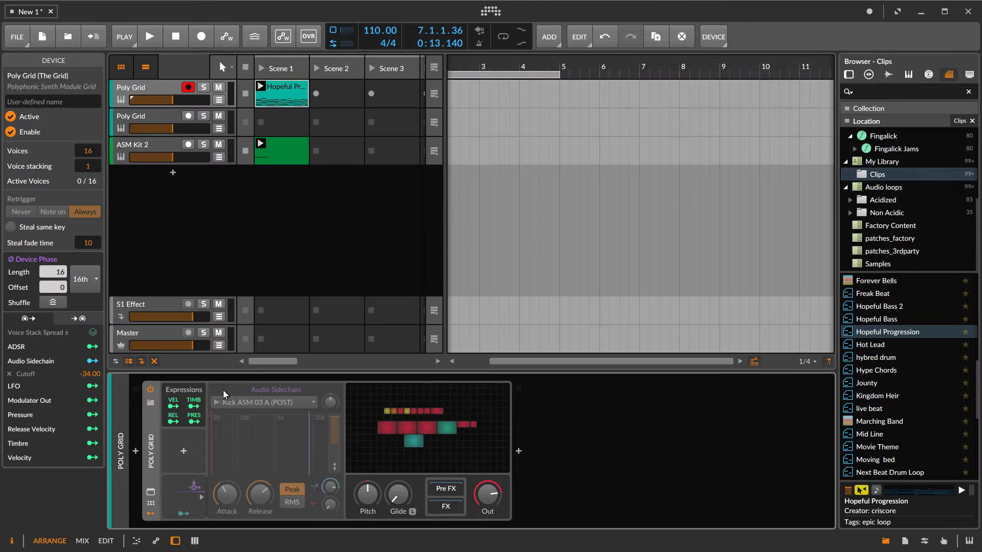
click(279, 96)
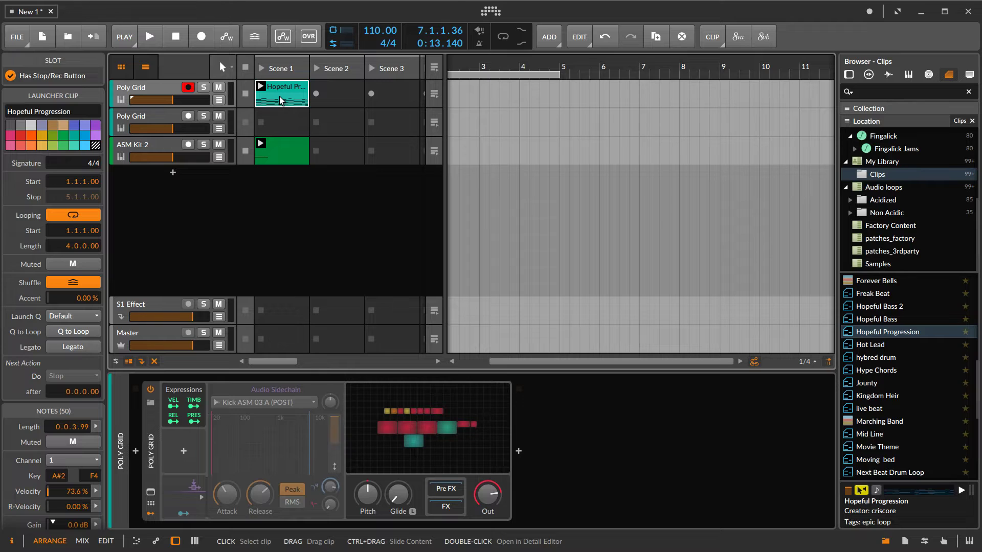
click(153, 542)
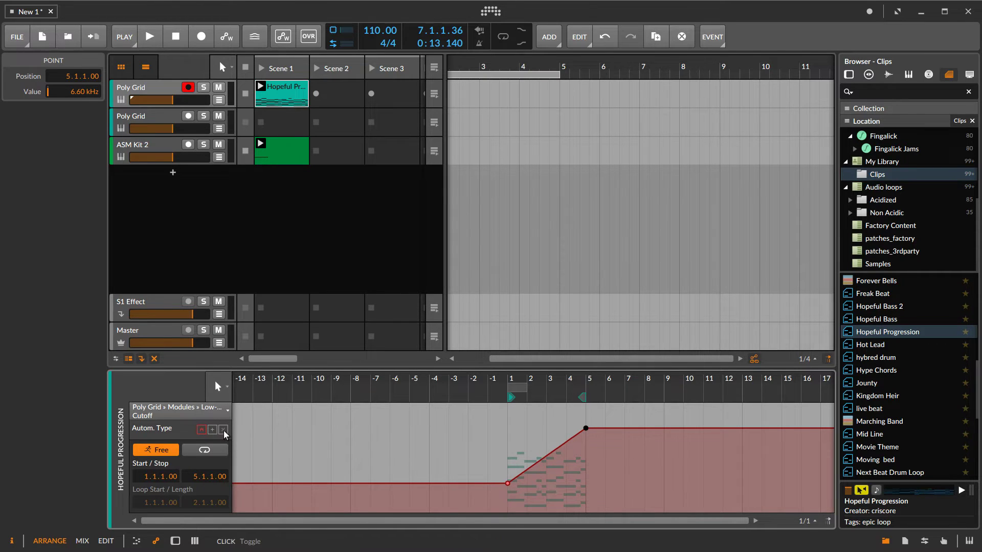
scroll(522, 466, up, 5)
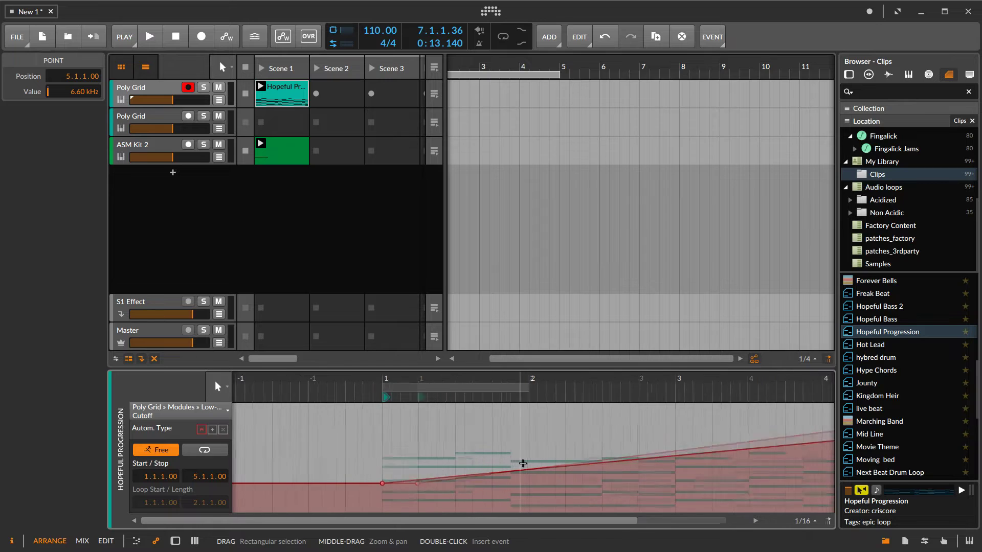
scroll(522, 463, up, 2)
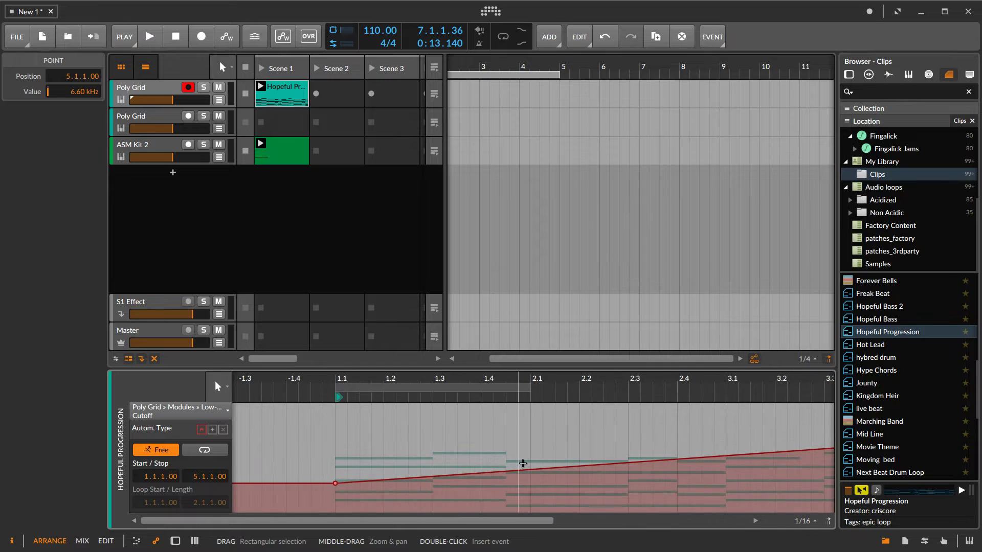
click(224, 430)
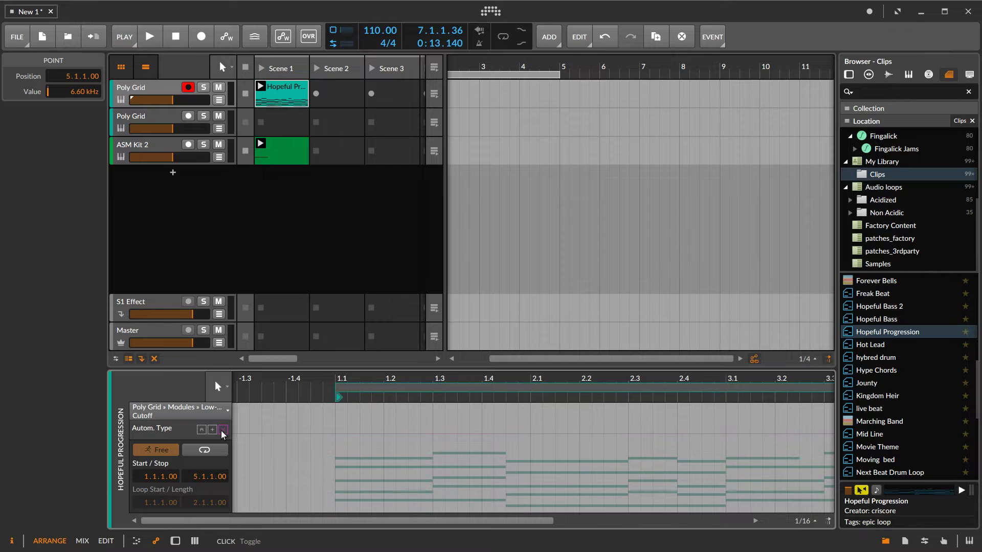
- Draw a quick cutoff rise to 77.4 % and loop it over one beat (1.1.1.00–1.2.1.00)
double_click(336, 436)
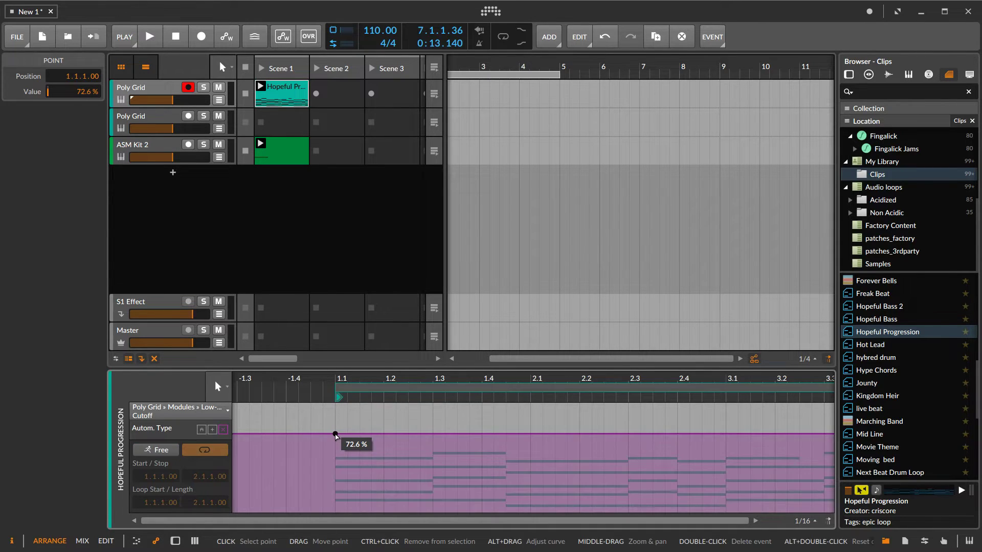
drag(335, 434, 359, 429)
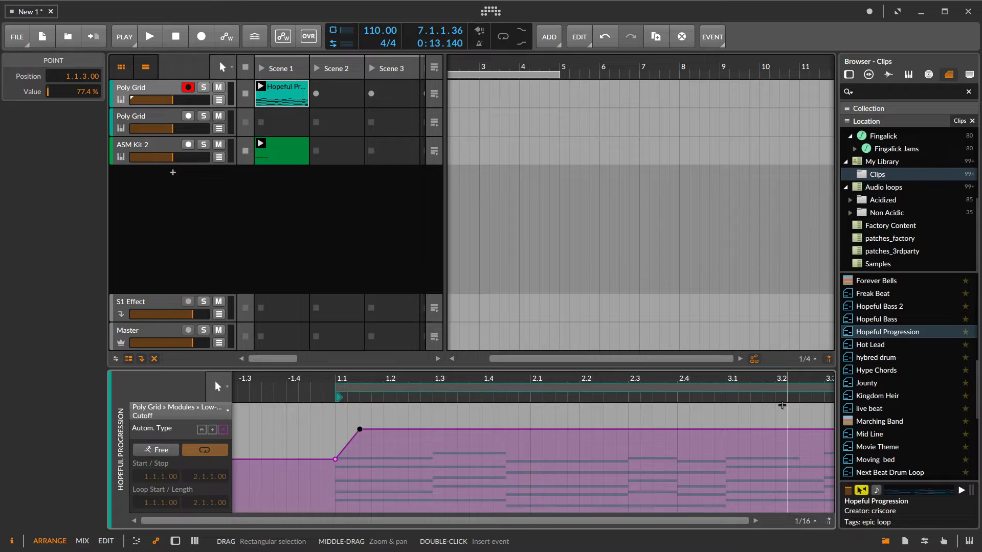
scroll(782, 405, right, 3)
scroll(778, 405, right, 2)
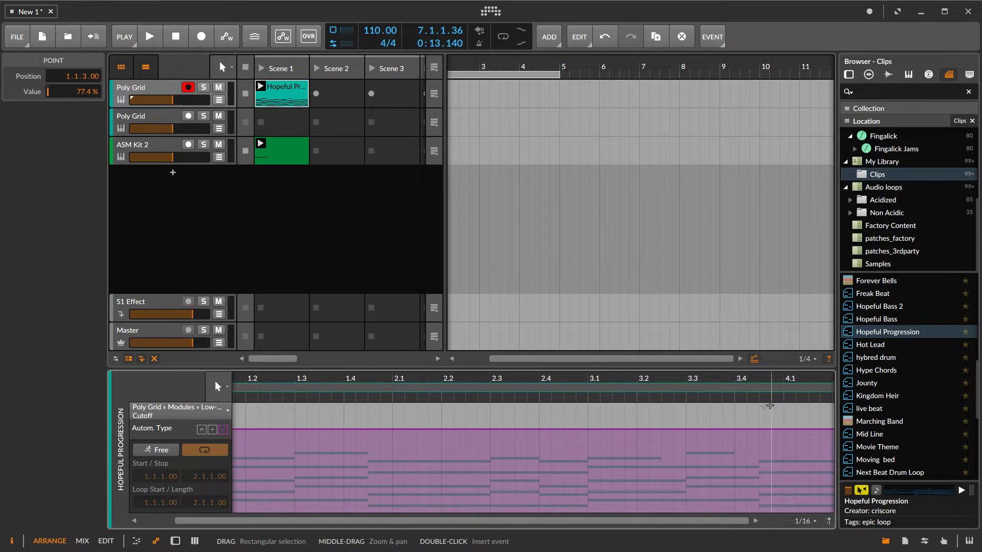
scroll(660, 432, down, 5)
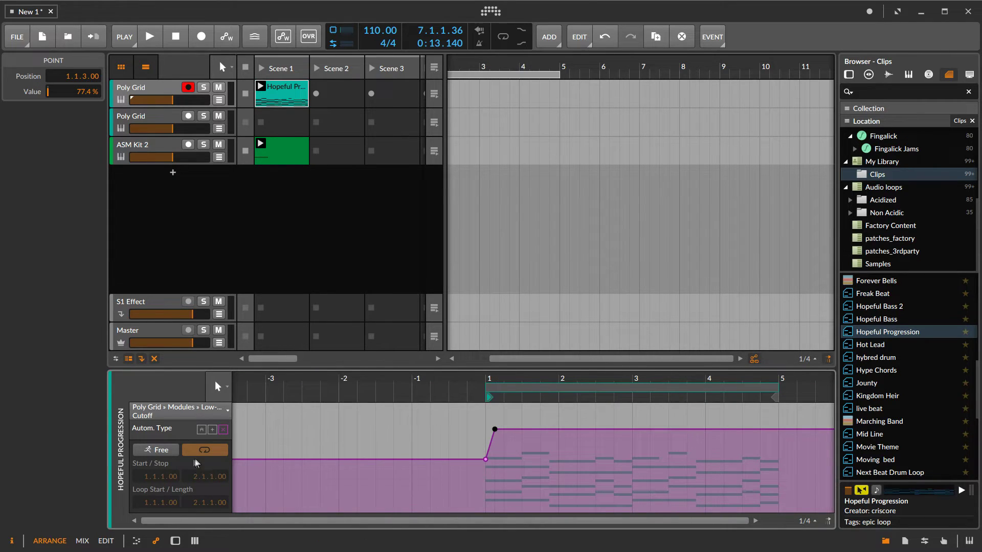
click(153, 451)
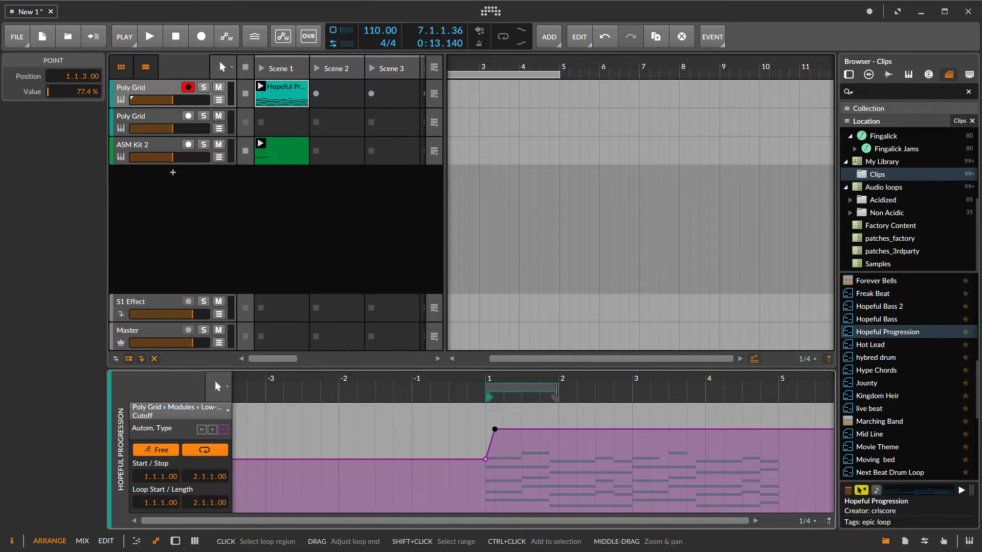
drag(555, 394, 521, 389)
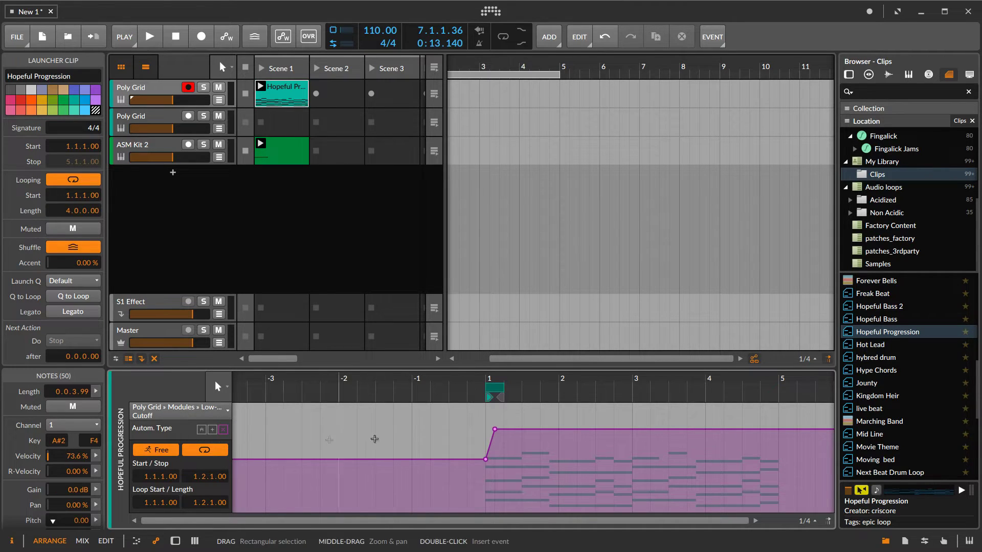
- Play the clip, set the first cutoff automation point to 57.1 %, then stop playback
key(space)
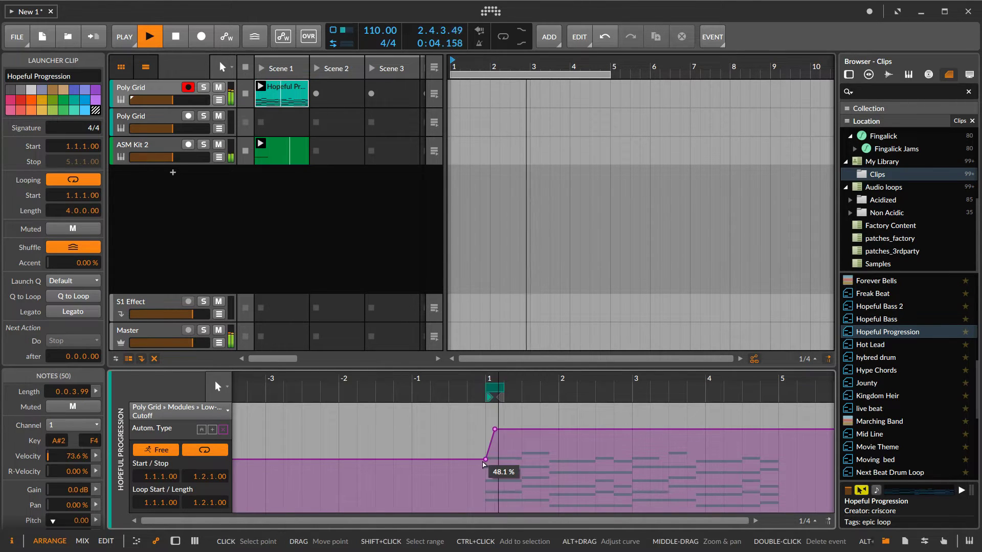
mouse_move(485, 459)
mouse_down()
mouse_move(485, 476)
mouse_move(485, 469)
mouse_up()
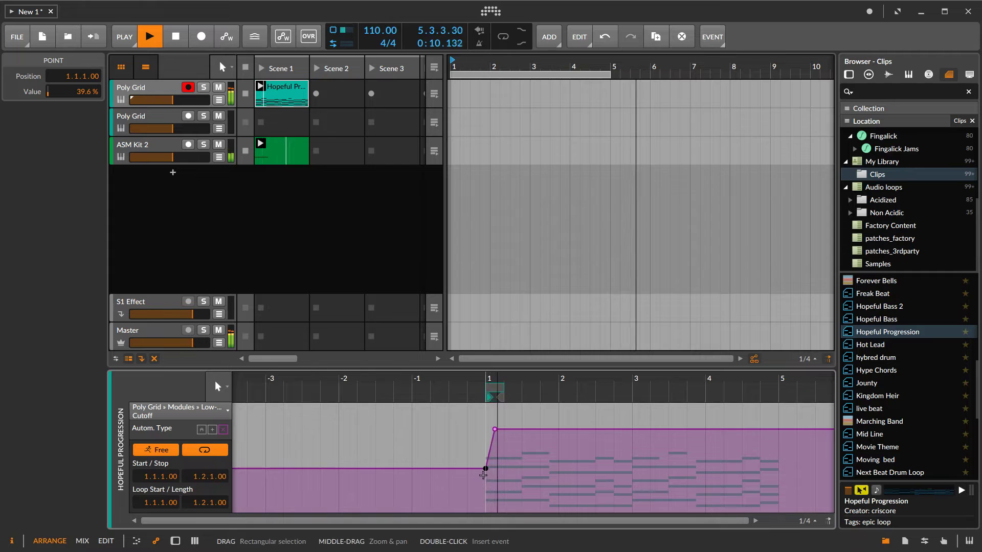
drag(485, 468, 486, 450)
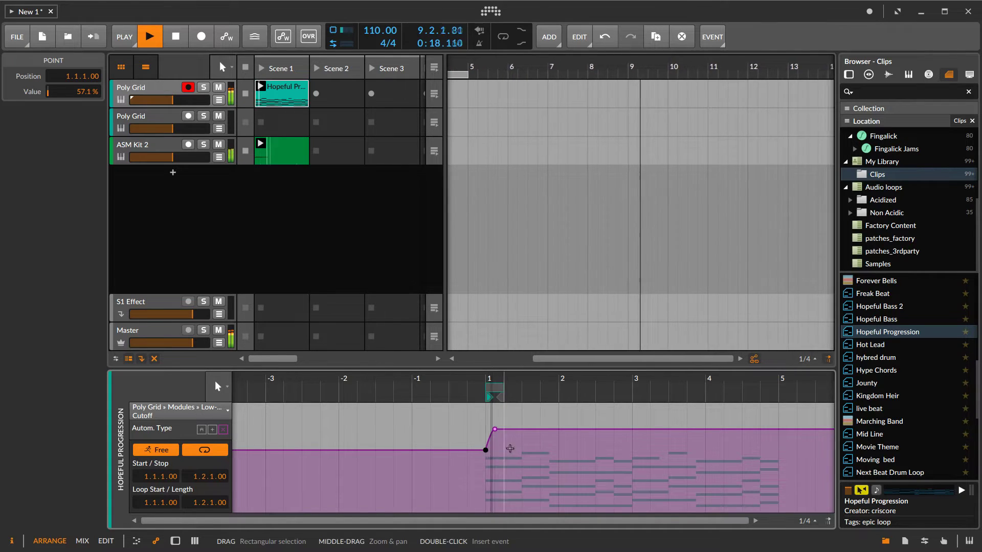
mouse_move(494, 430)
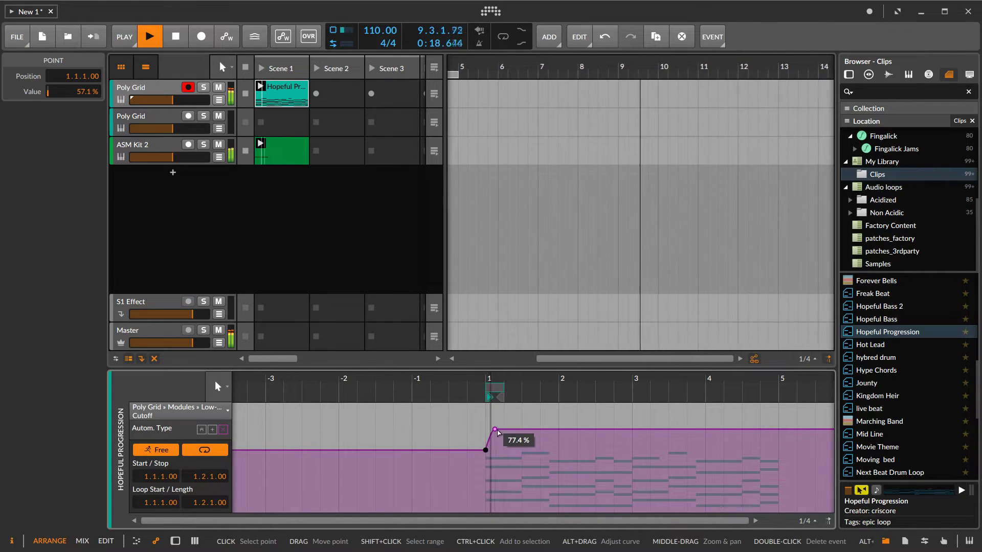
click(176, 36)
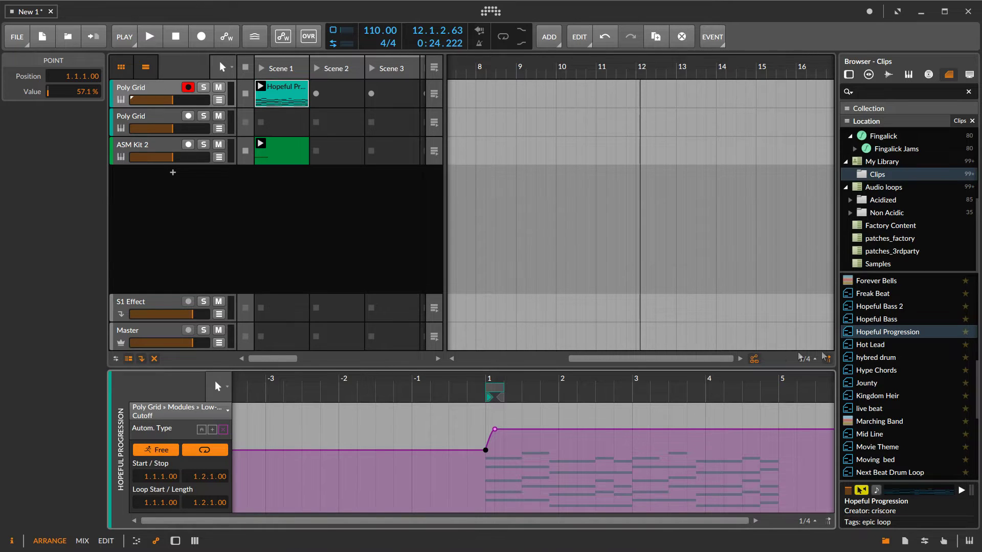
- Place Hopeful Bass 2 on the second Poly Grid track, launch Scene 1, and lower the first track
drag(876, 306, 276, 128)
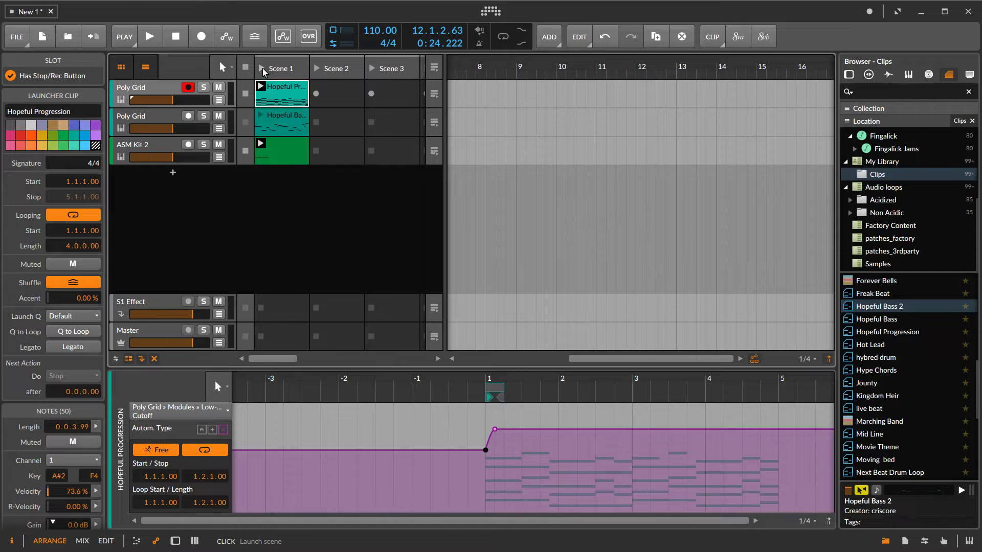
click(262, 68)
click(162, 115)
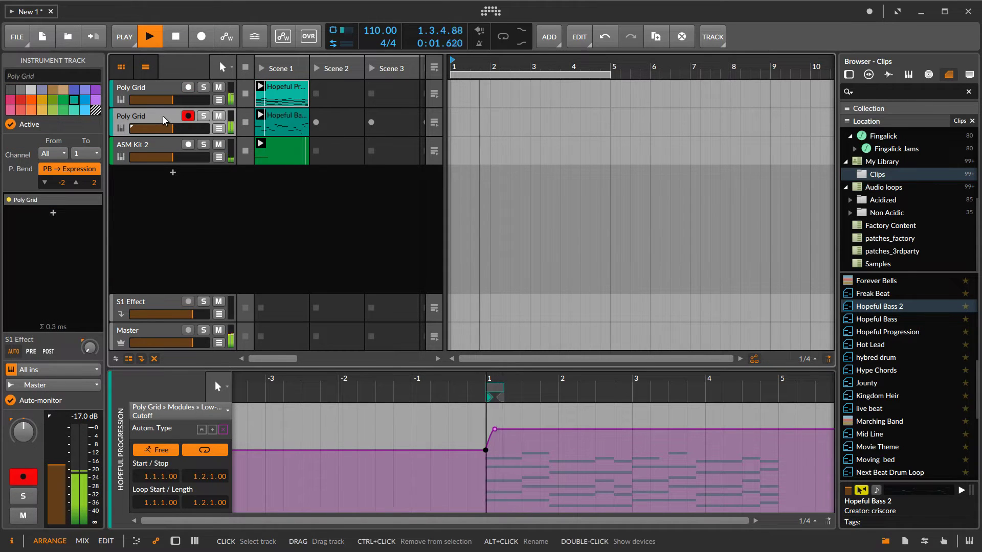
drag(172, 100, 164, 100)
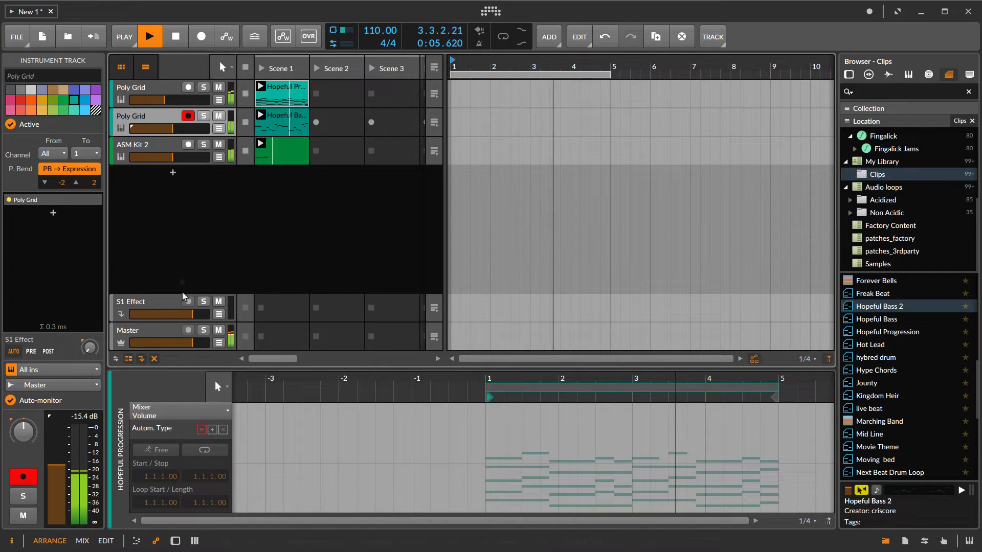
key(d)
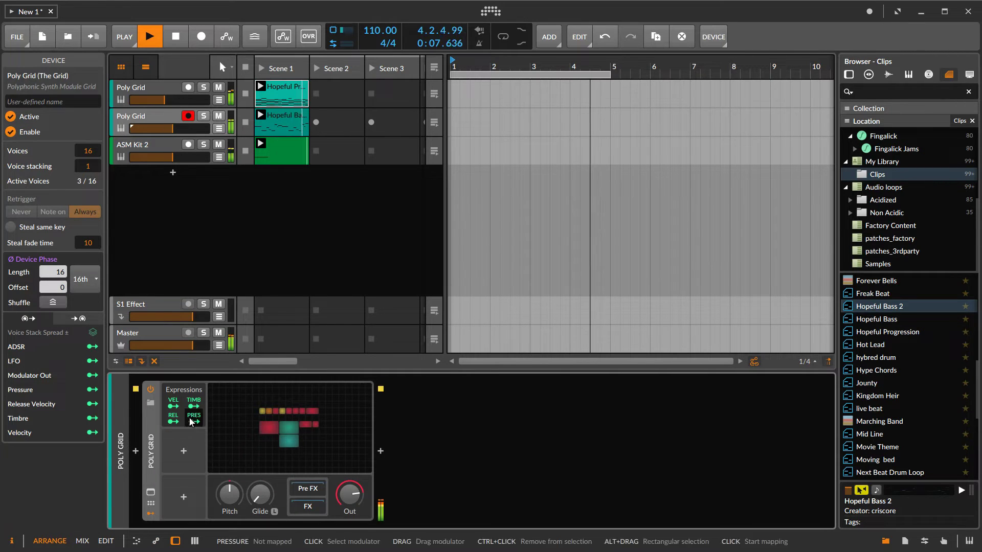
- Raise Triangle's fold and mix a new Sine oscillator in with it through a Mixer
double_click(293, 433)
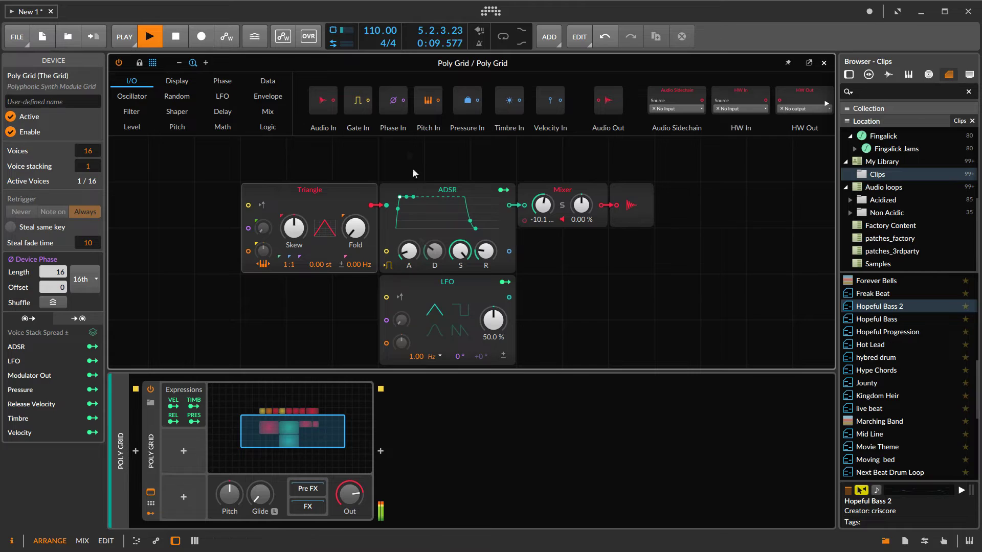
drag(355, 228, 355, 224)
click(132, 111)
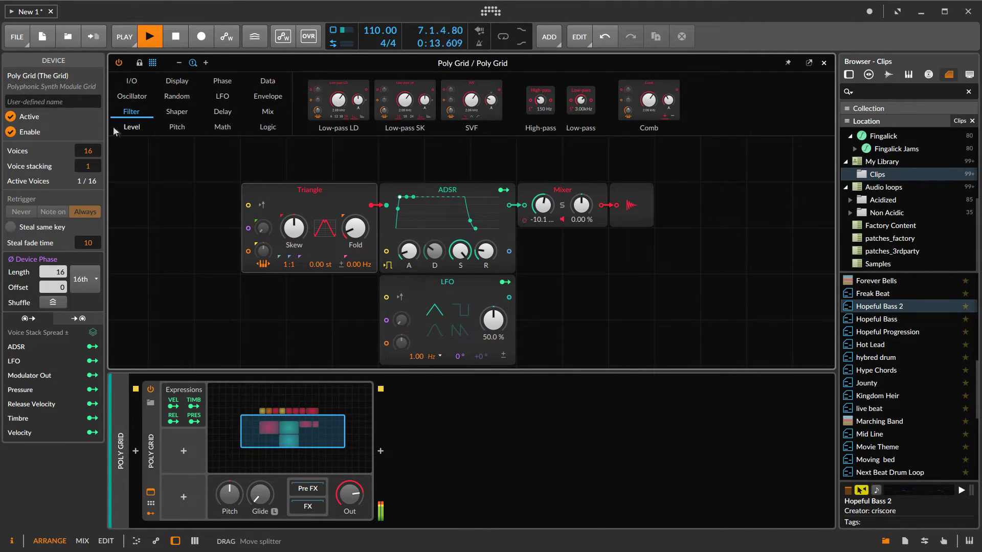
click(134, 98)
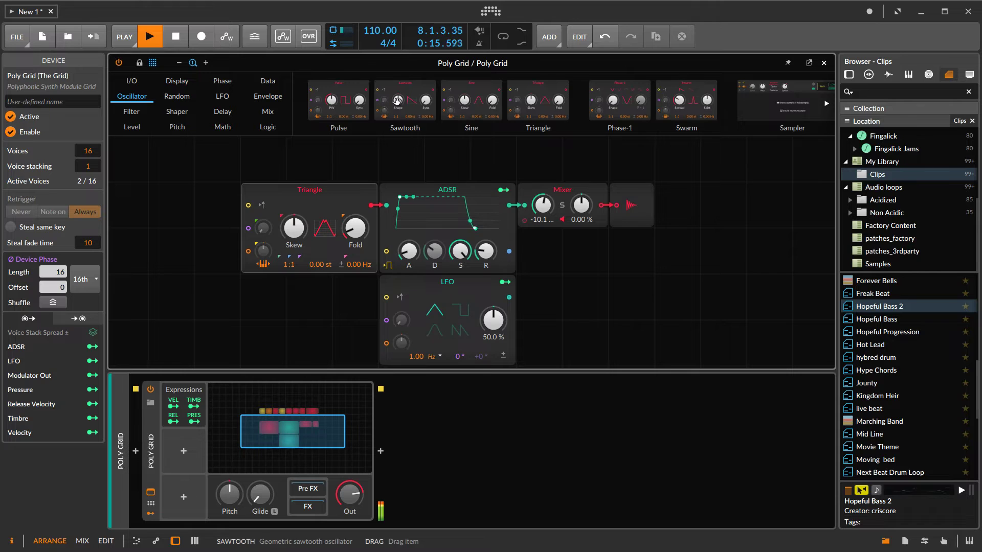
drag(428, 164, 307, 307)
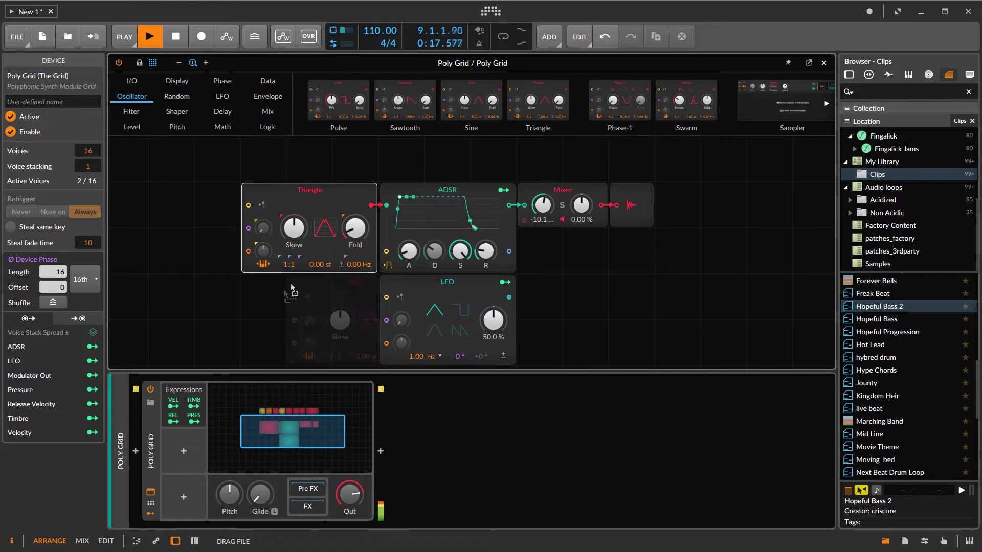
click(268, 112)
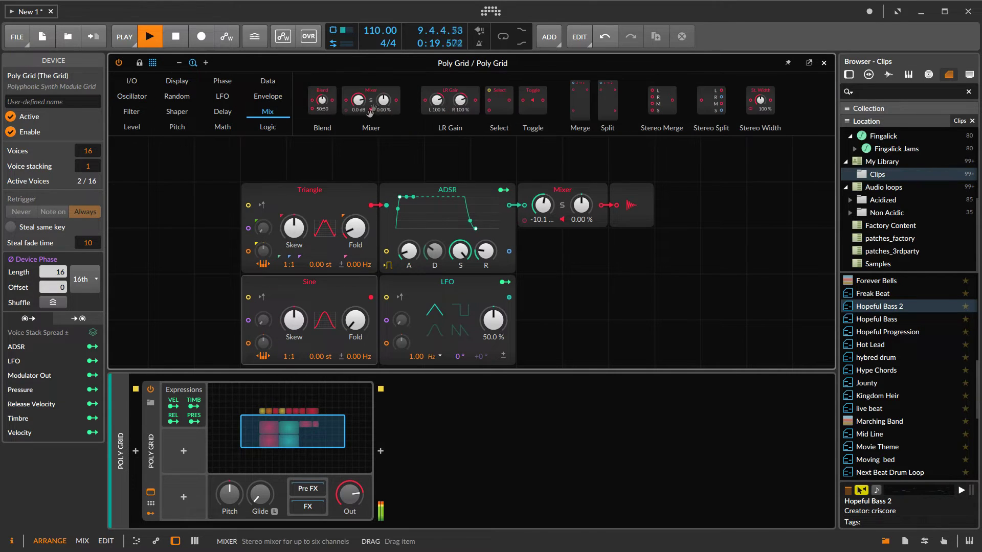
drag(371, 112, 388, 205)
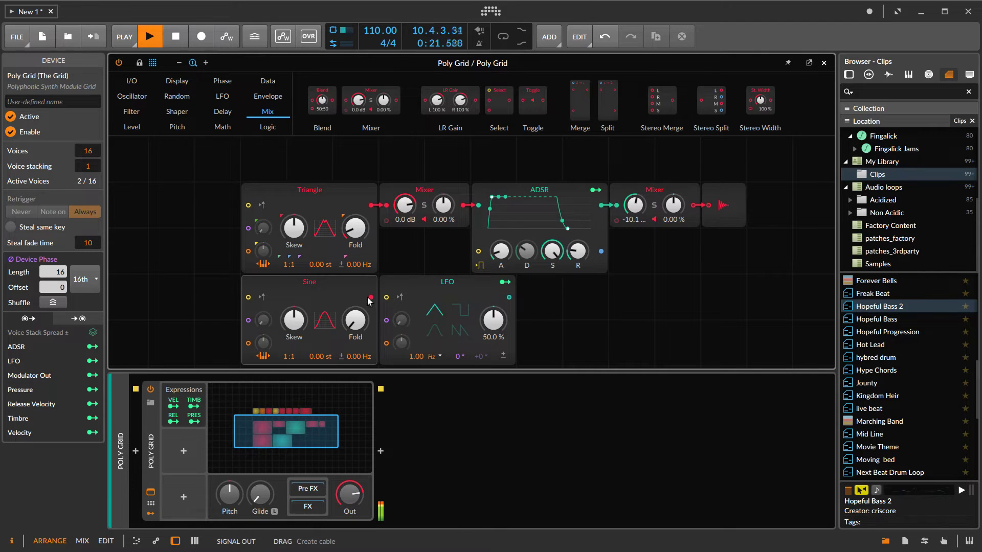
drag(391, 238, 389, 249)
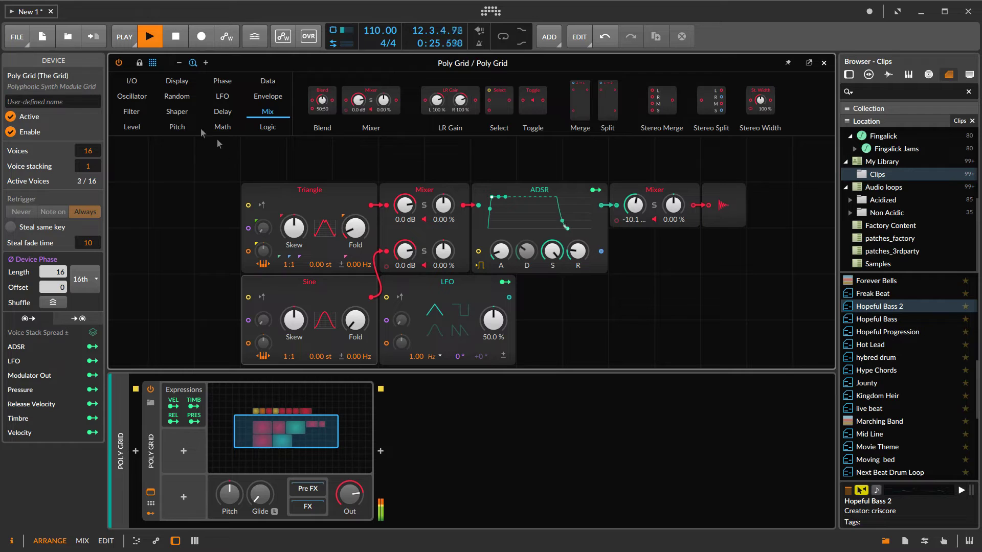
- Add a Swarm oscillator feeding Triangle and detune it to 0.30 Hz
click(133, 98)
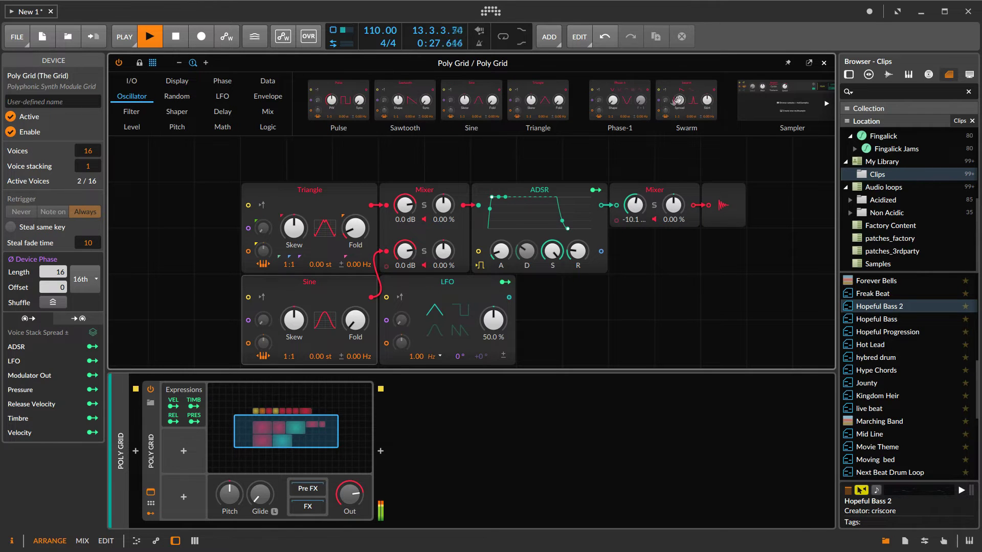
drag(679, 99, 252, 231)
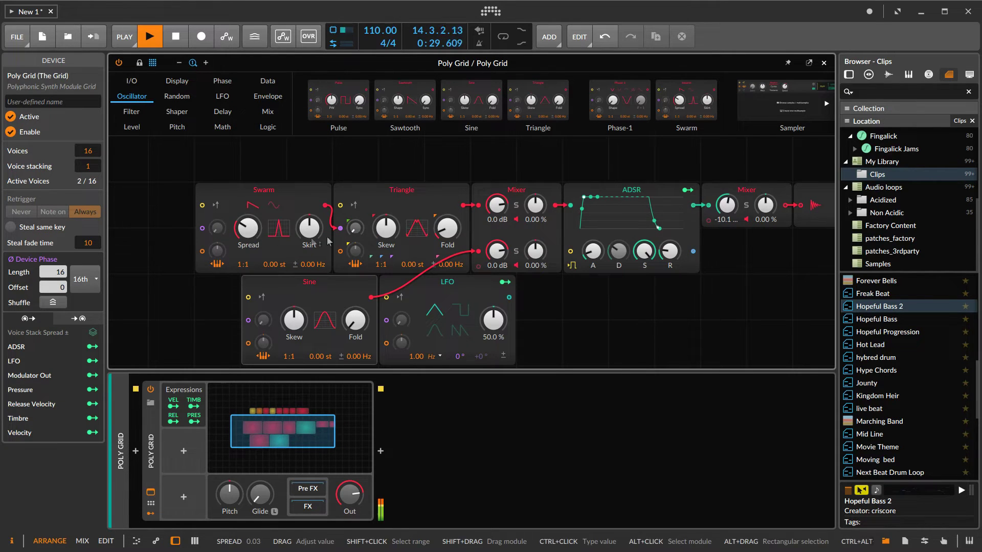
drag(355, 228, 354, 224)
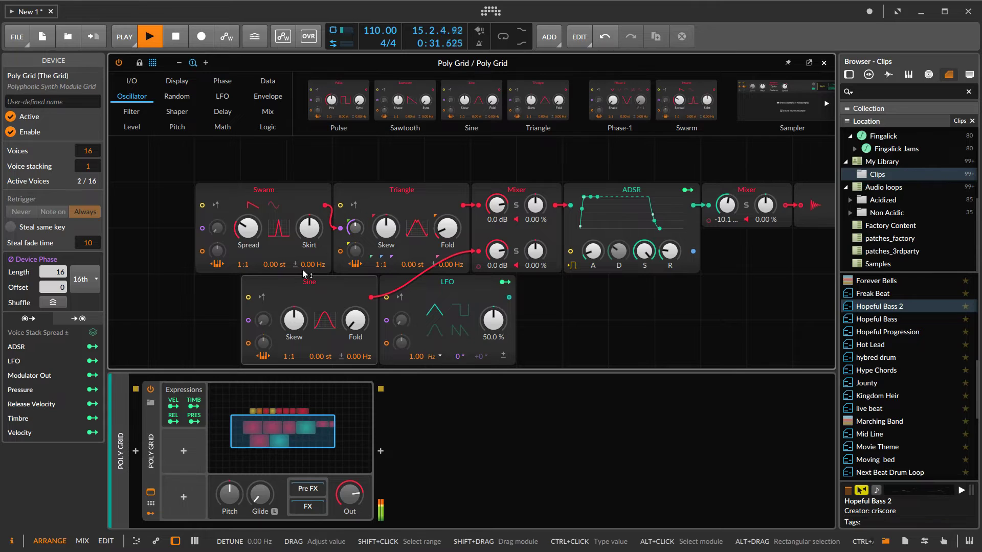
drag(301, 265, 302, 262)
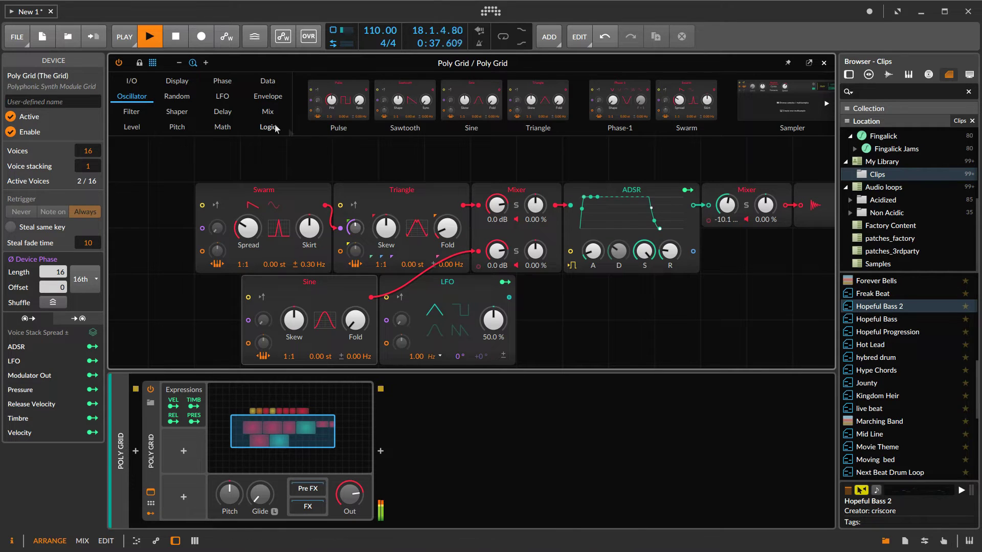
click(181, 112)
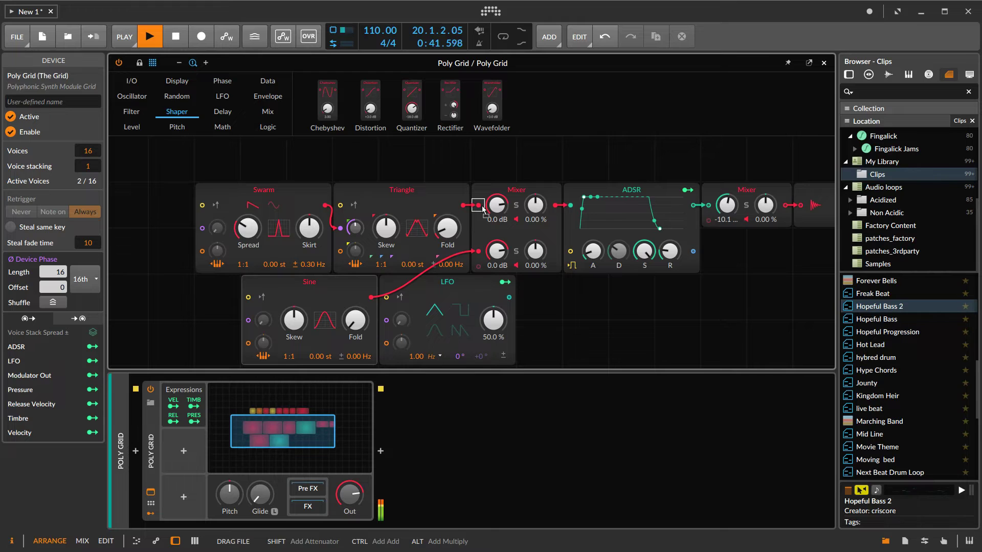
- Insert a Wavefolder between Triangle and the Mixer and lower the first Mixer channel
drag(483, 210, 485, 209)
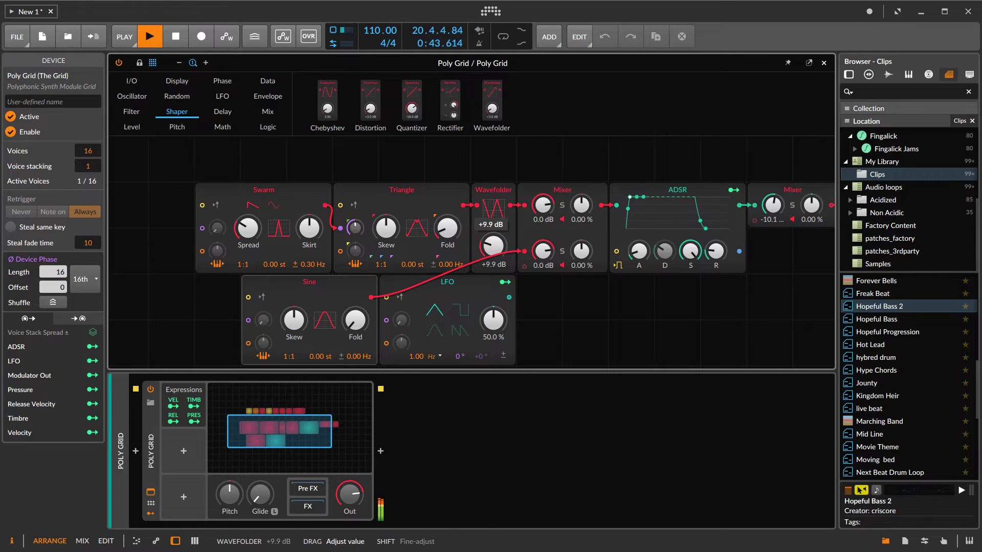
drag(493, 245, 493, 256)
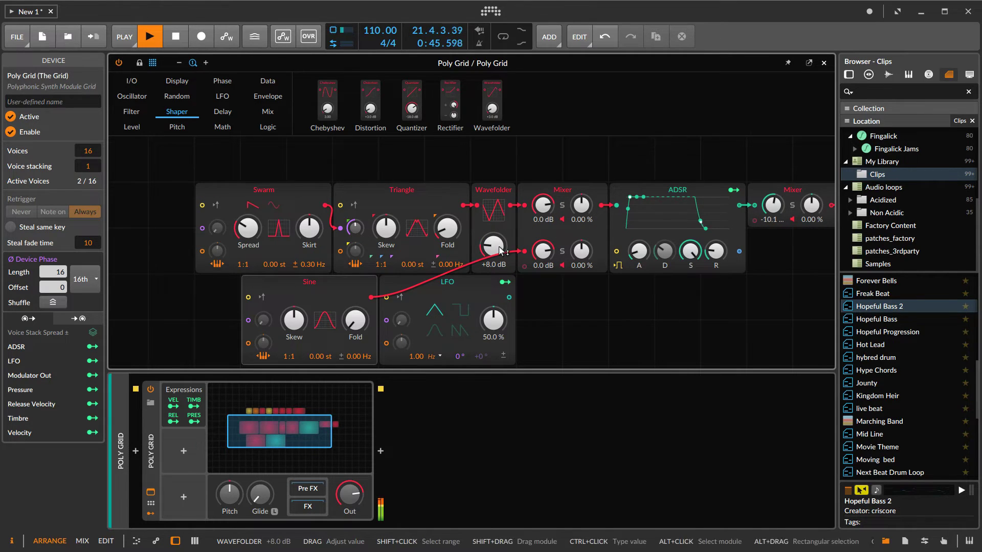
drag(546, 222, 543, 208)
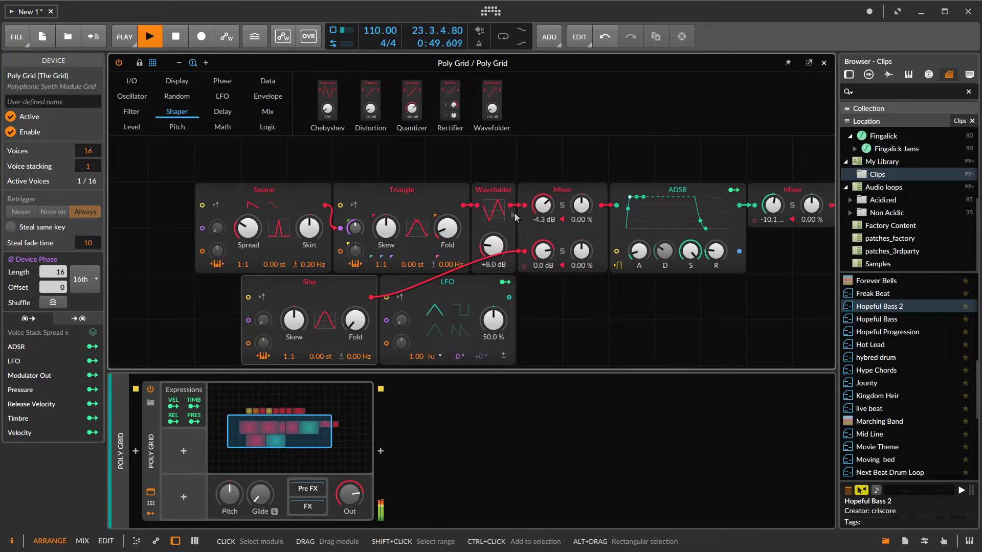
- Add a Low-pass SK filter at 7.76 kHz, set Wavefolder gain to +13.1 dB, and float the Poly Grid
click(130, 112)
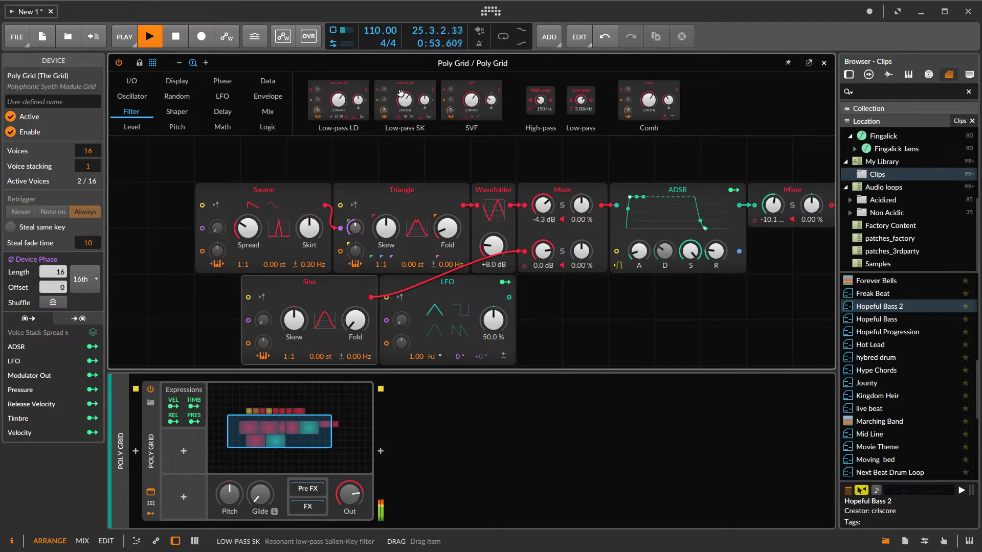
drag(401, 93, 532, 209)
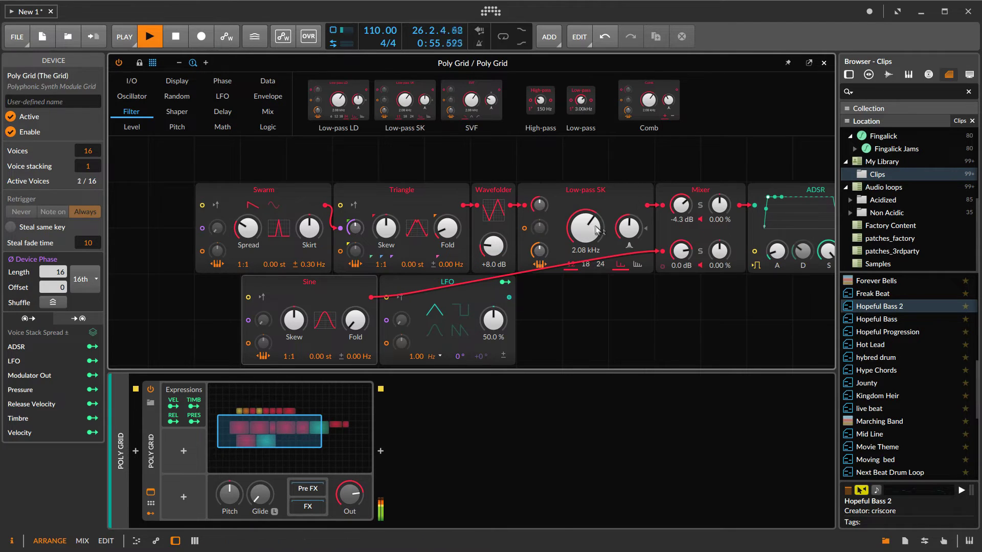
mouse_move(596, 230)
mouse_down()
mouse_move(596, 200)
mouse_move(585, 243)
mouse_up()
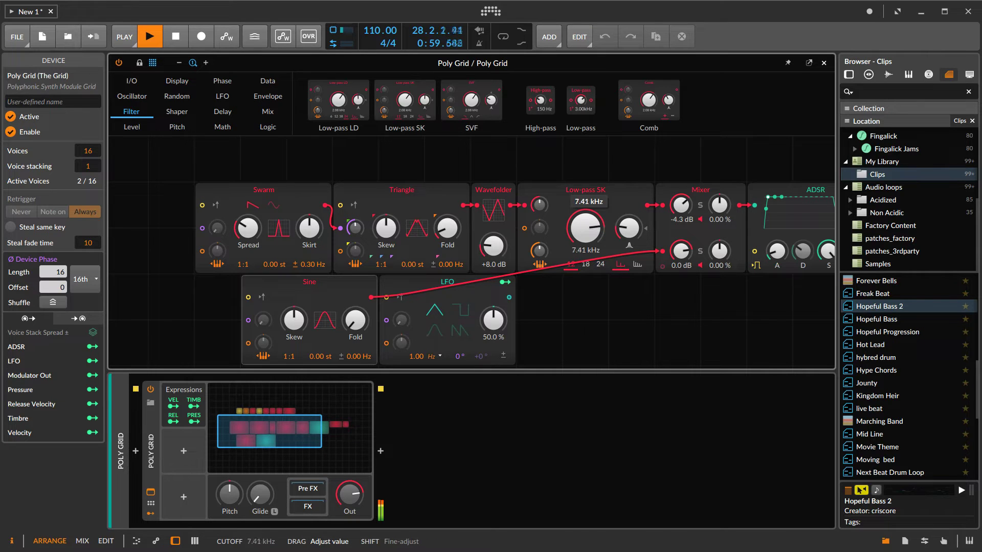
drag(493, 246, 494, 232)
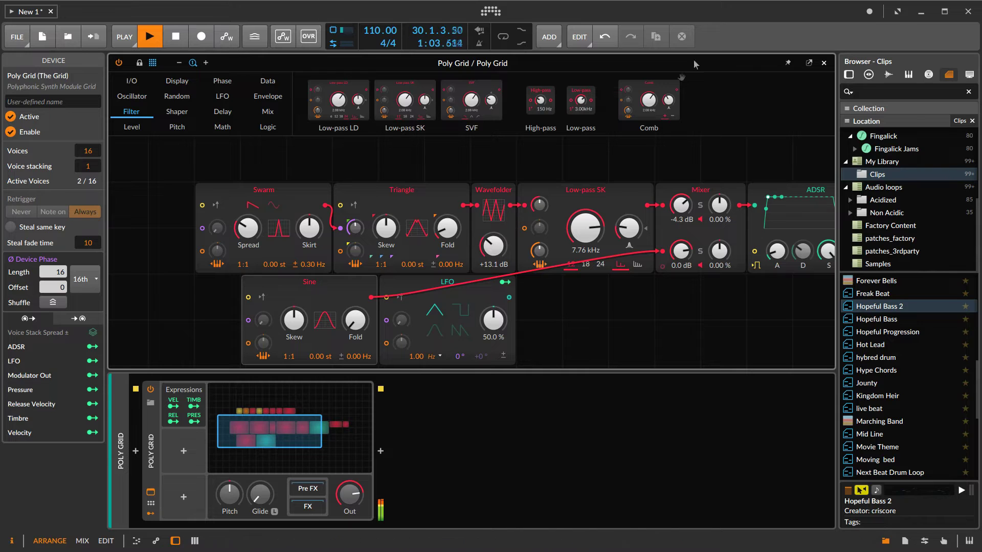
click(809, 63)
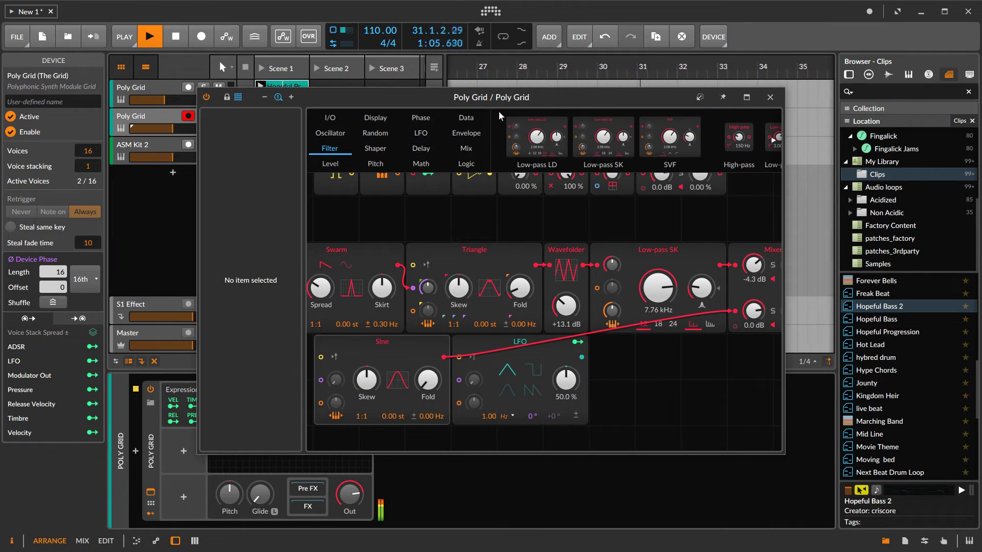
- Move the floating Poly Grid window to the top and show Hopeful Bass 2's Wavefolder automation
drag(498, 111, 604, 62)
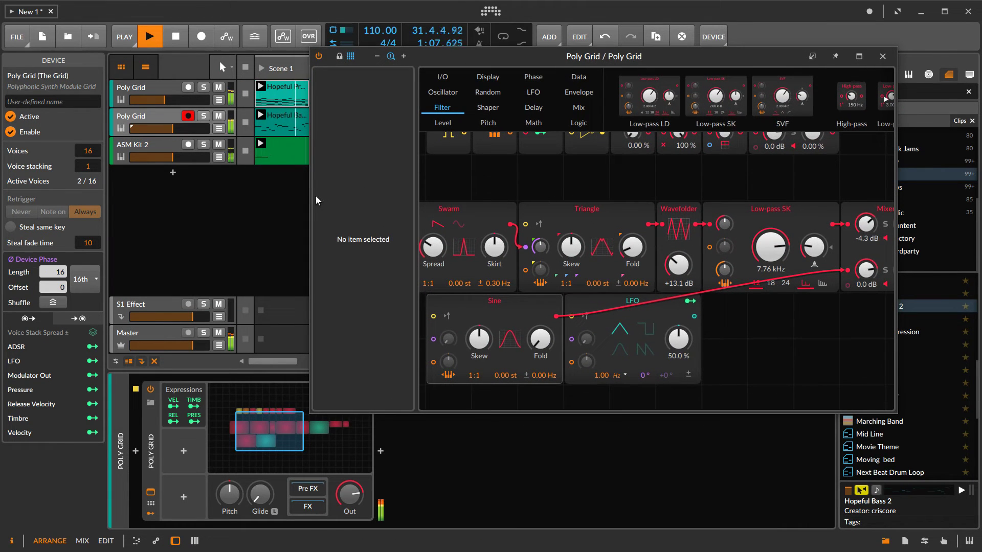
drag(310, 197, 468, 191)
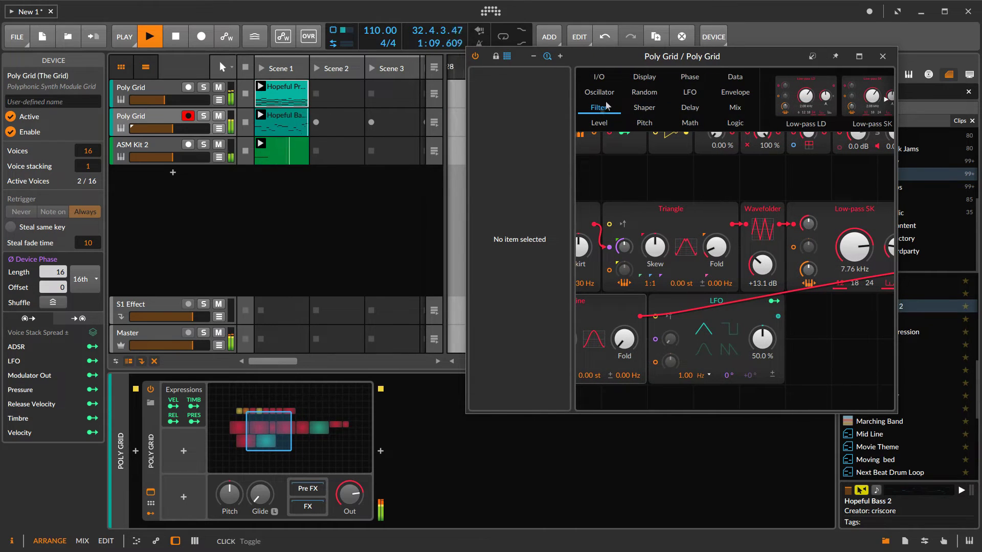
drag(639, 61, 603, 16)
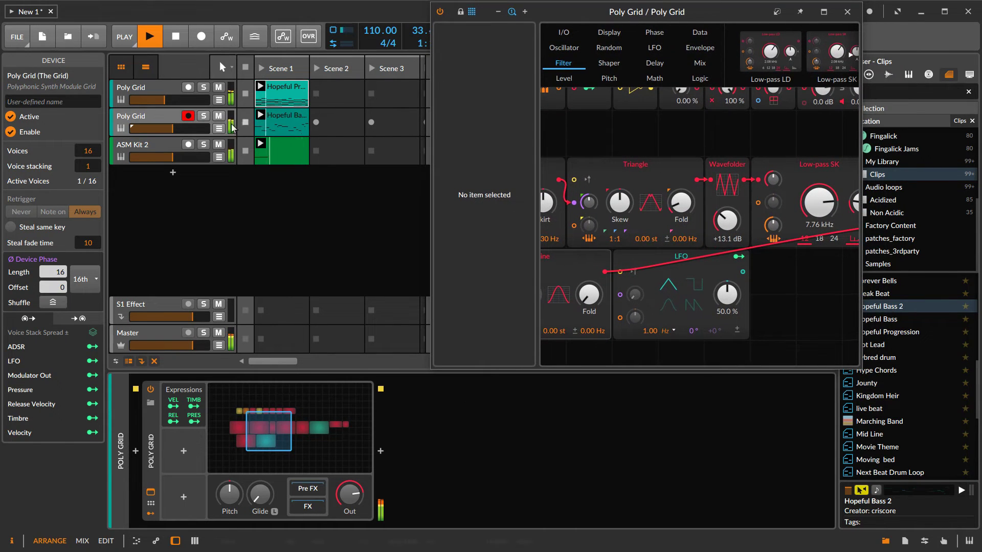
click(276, 125)
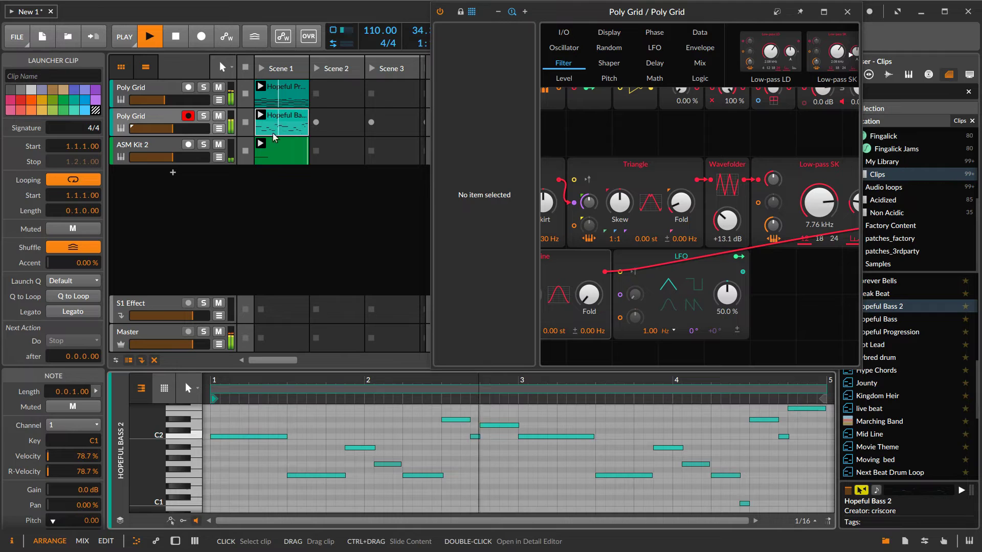
key(a)
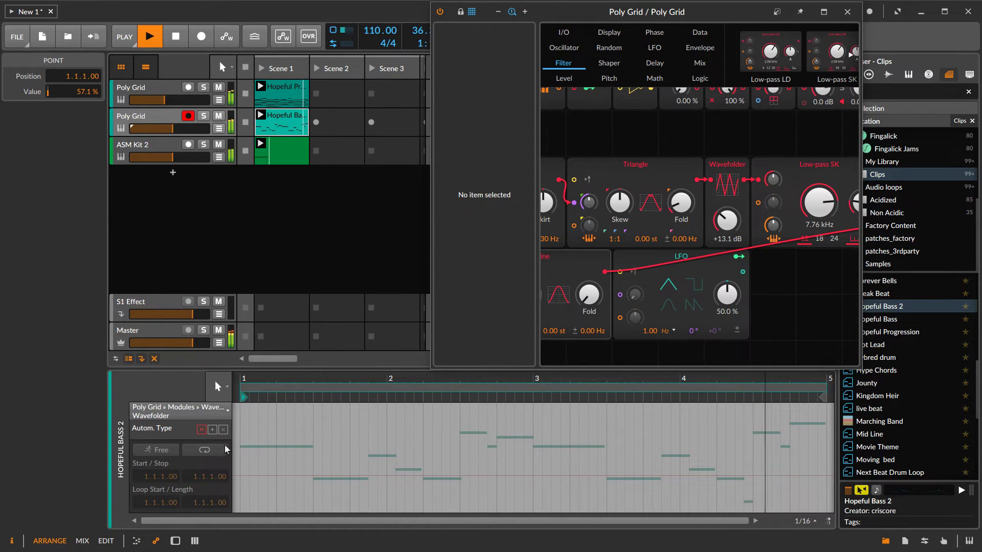
- Draw the start of the Wavefolder zigzag, sloping down into a sudden step
click(204, 450)
click(240, 476)
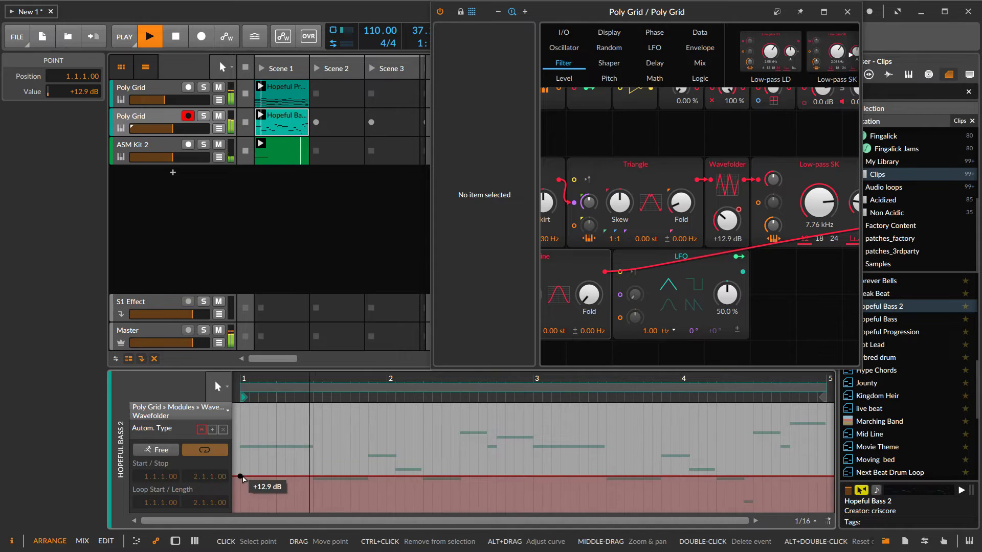
drag(241, 476, 277, 486)
click(277, 455)
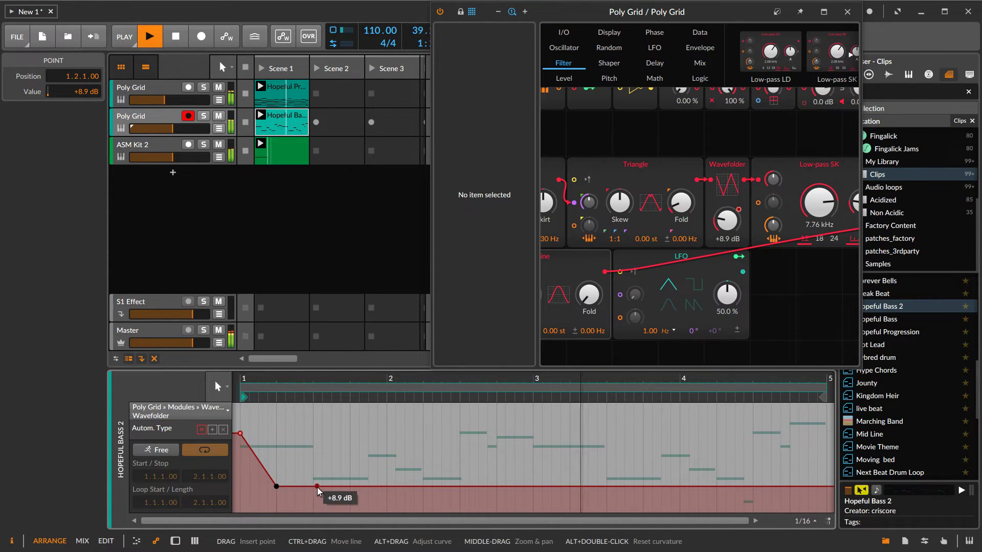
drag(322, 487, 350, 499)
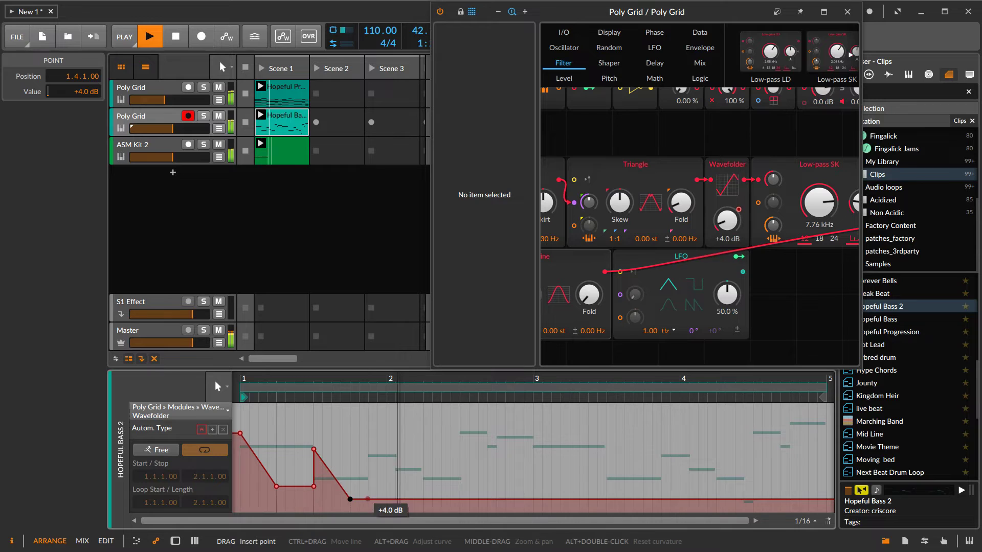
- Add Wavefolder peaks near bars 2.3, 3 and 4.3, then solo the bass track
click(367, 499)
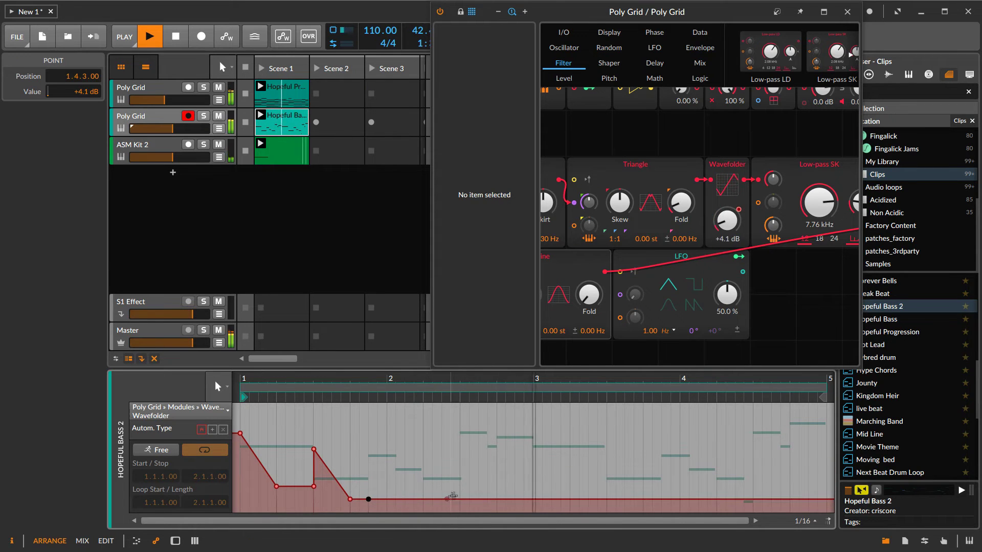
drag(452, 497, 496, 497)
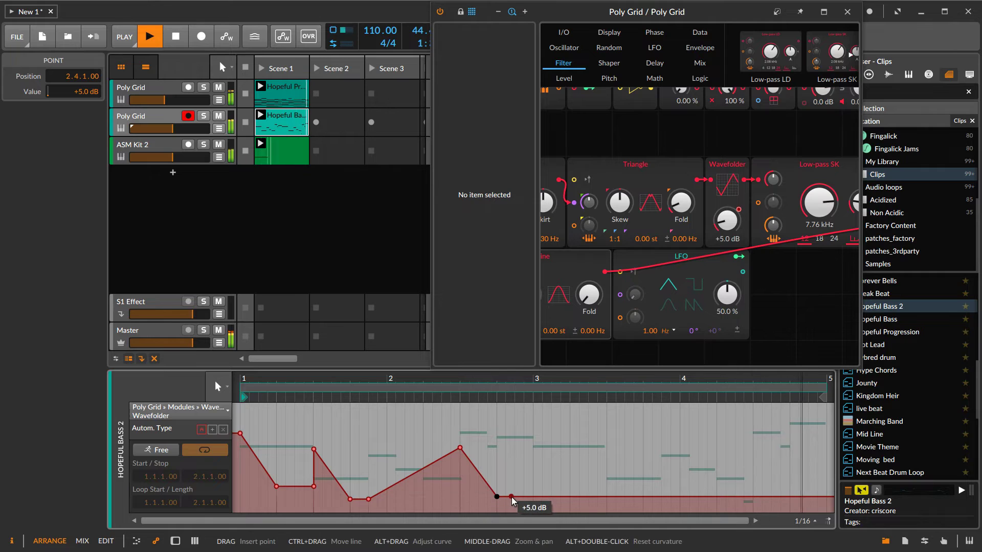
drag(533, 496, 652, 501)
click(608, 467)
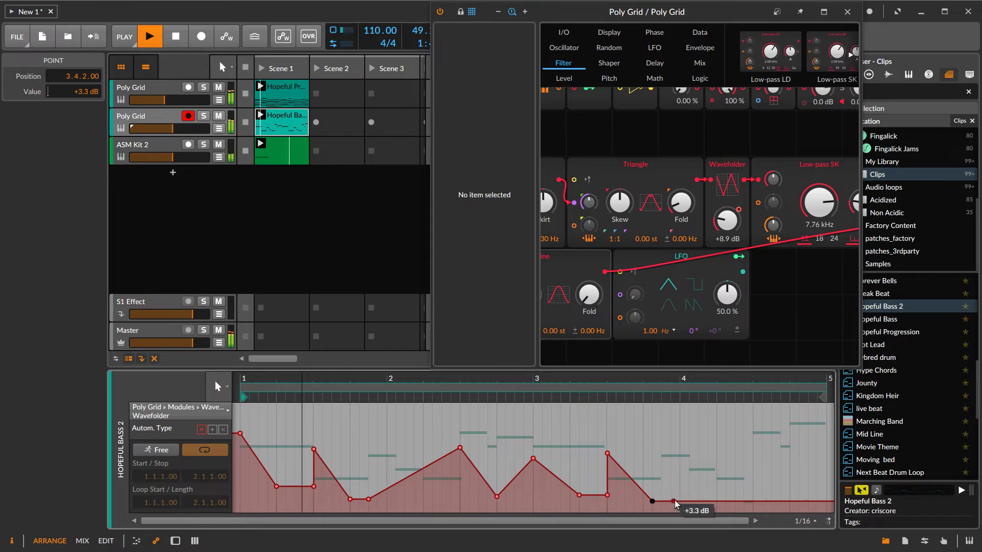
double_click(689, 501)
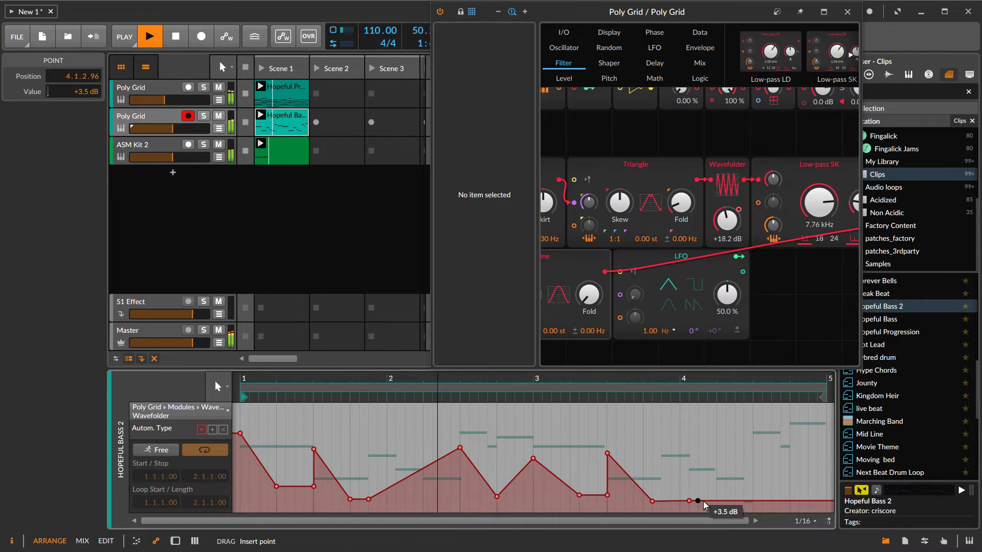
drag(704, 505, 827, 493)
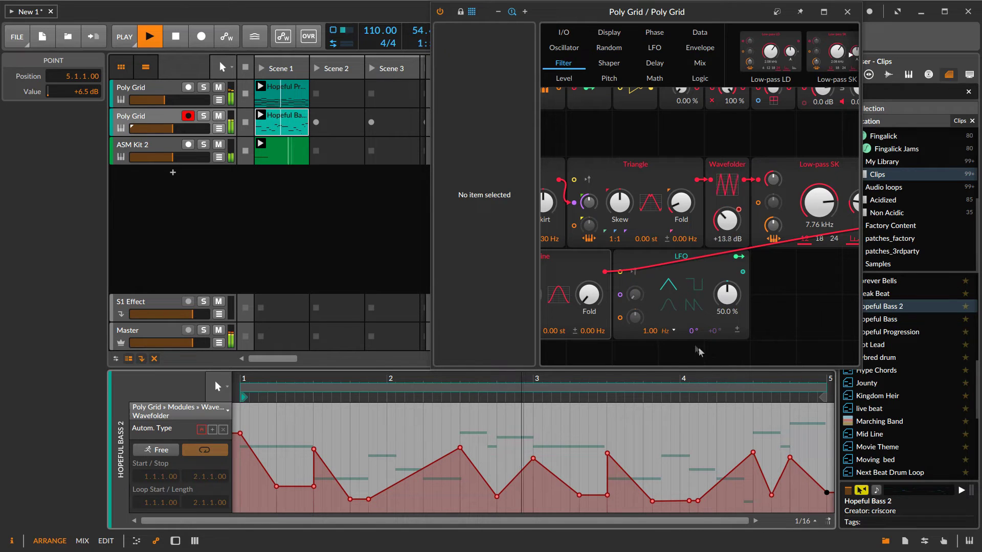
click(204, 116)
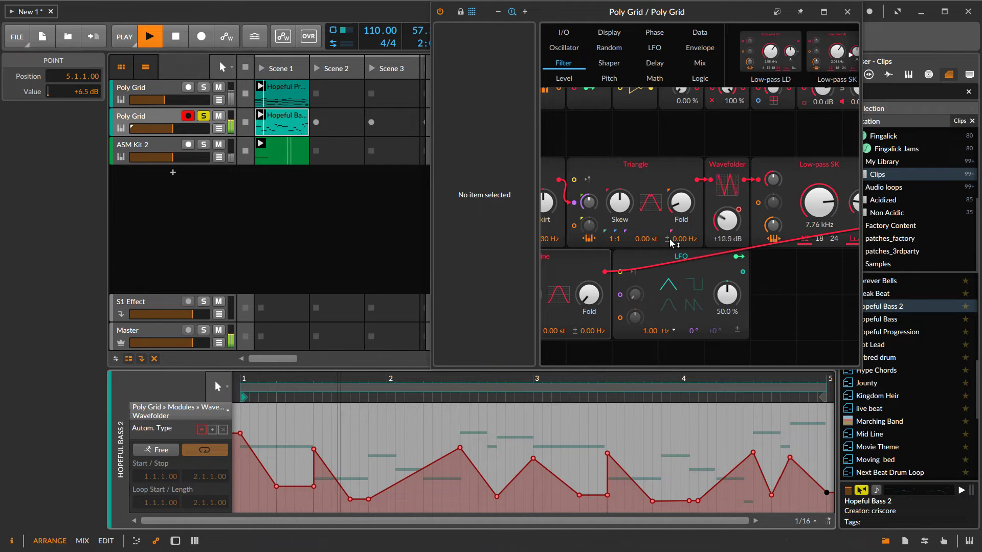
- Raise Triangle detune to 0.22 Hz and reveal Fold, Skew and Low-pass SK cutoff automation
drag(670, 242, 671, 236)
click(680, 202)
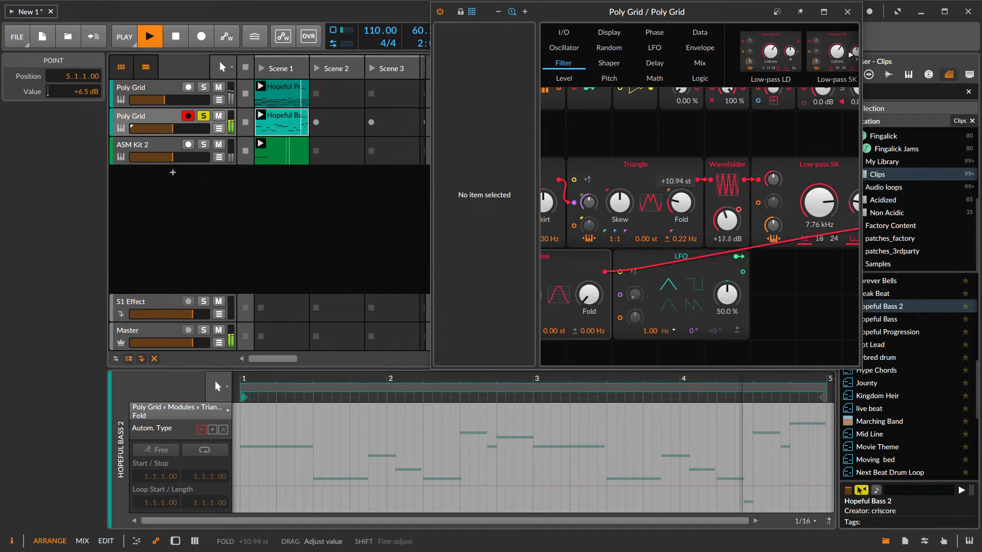
click(620, 202)
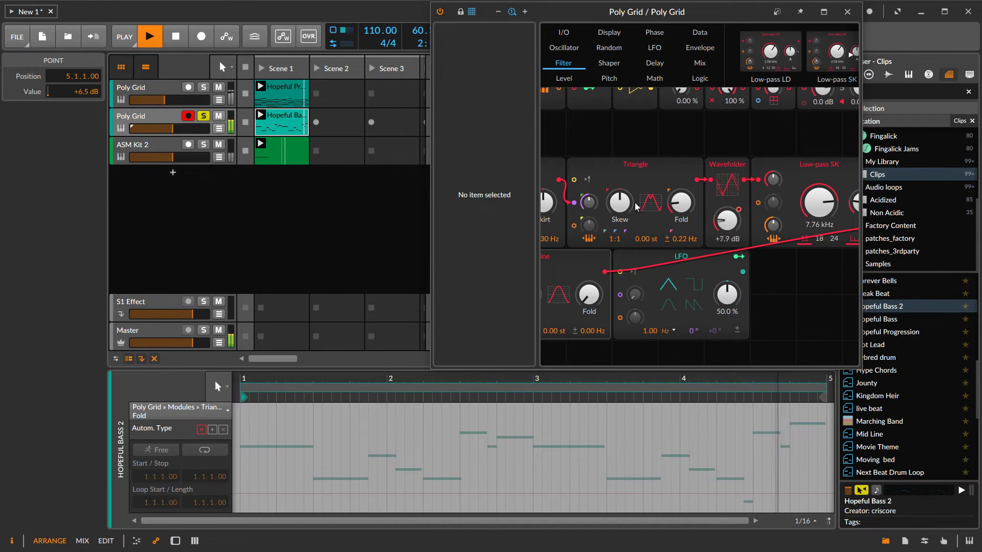
click(818, 202)
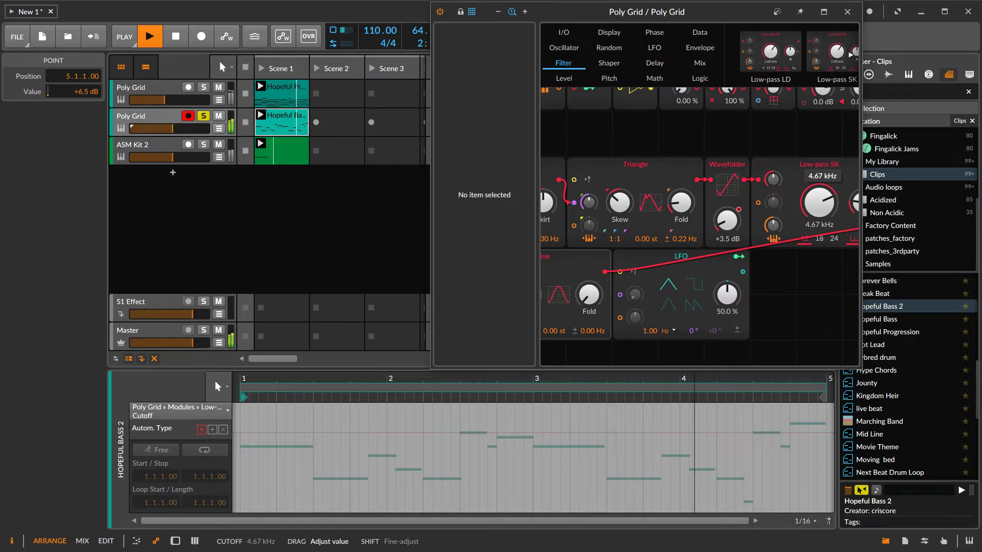
- Add cutoff automation rising to 11.4 kHz at 1.1.3 and shorten the loop to the first beats
double_click(240, 438)
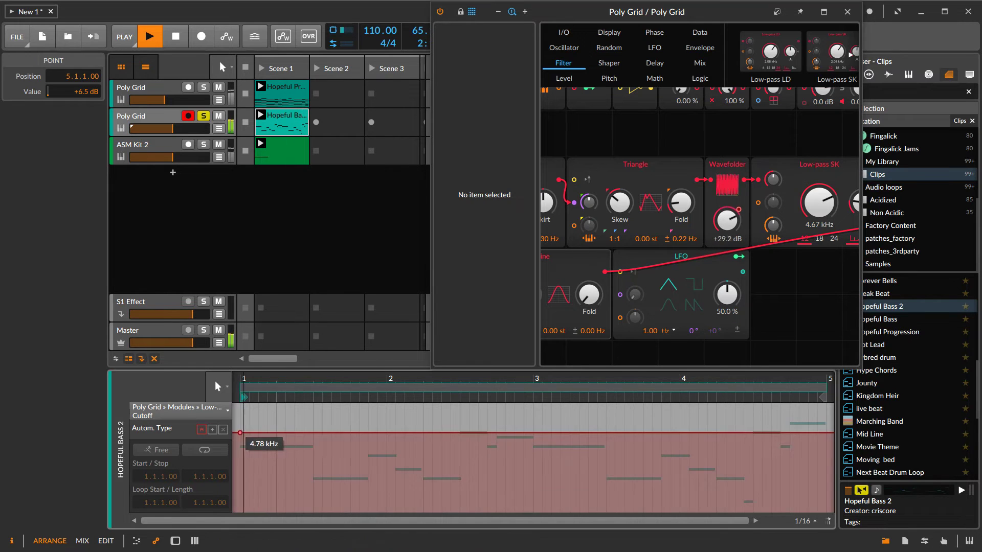
click(258, 430)
drag(258, 430, 258, 421)
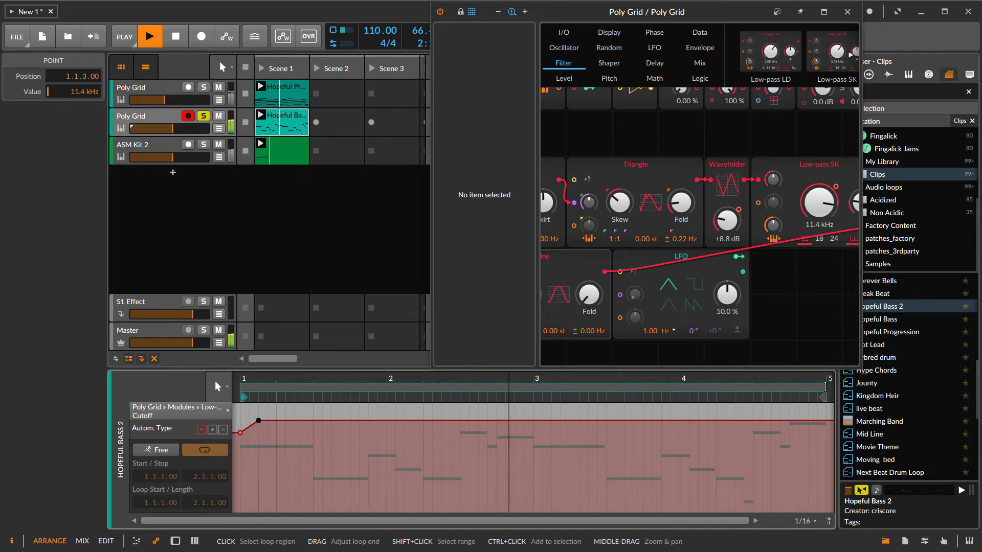
drag(809, 389, 271, 396)
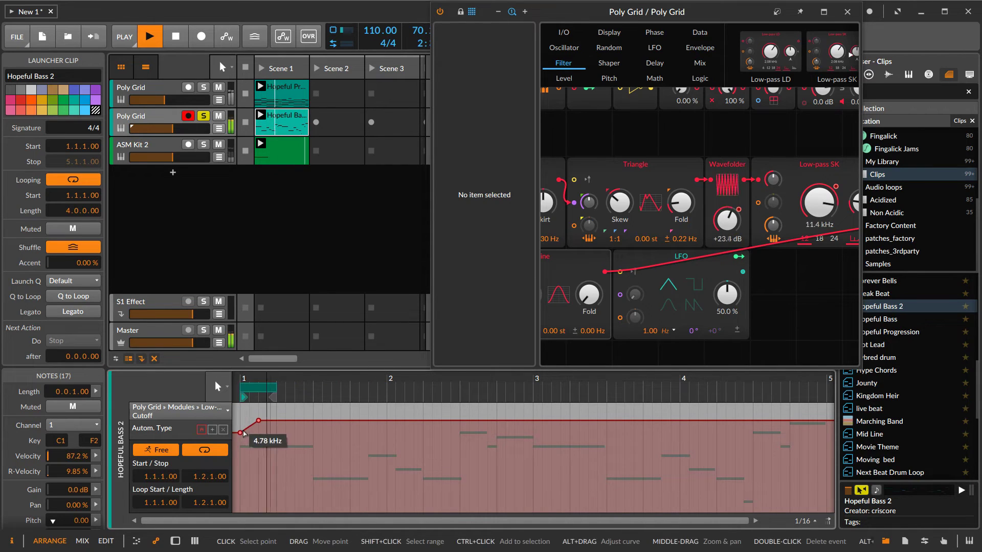
- Lower the first cutoff point to about 600 Hz, adjust the top track's volume, and stop playback
drag(239, 433, 242, 462)
click(259, 421)
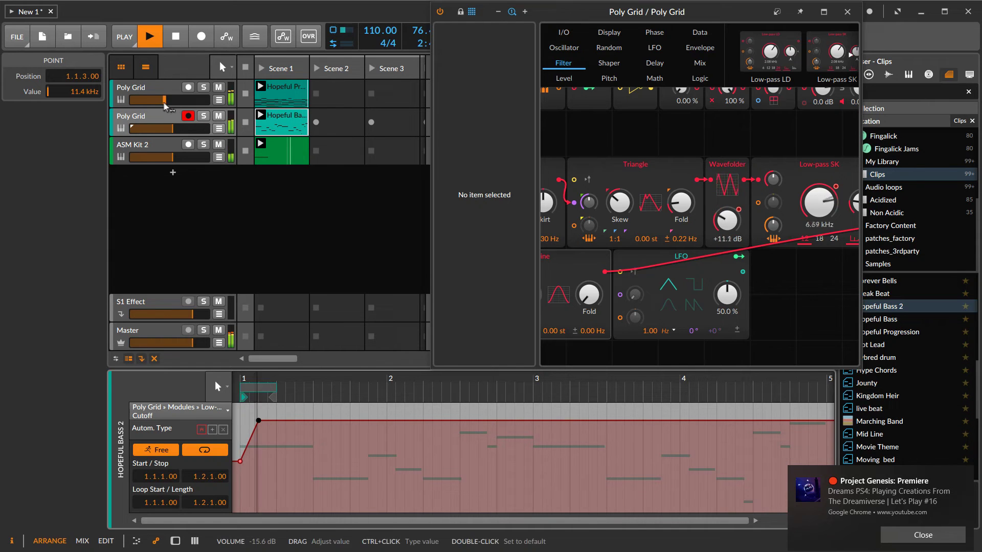
click(172, 128)
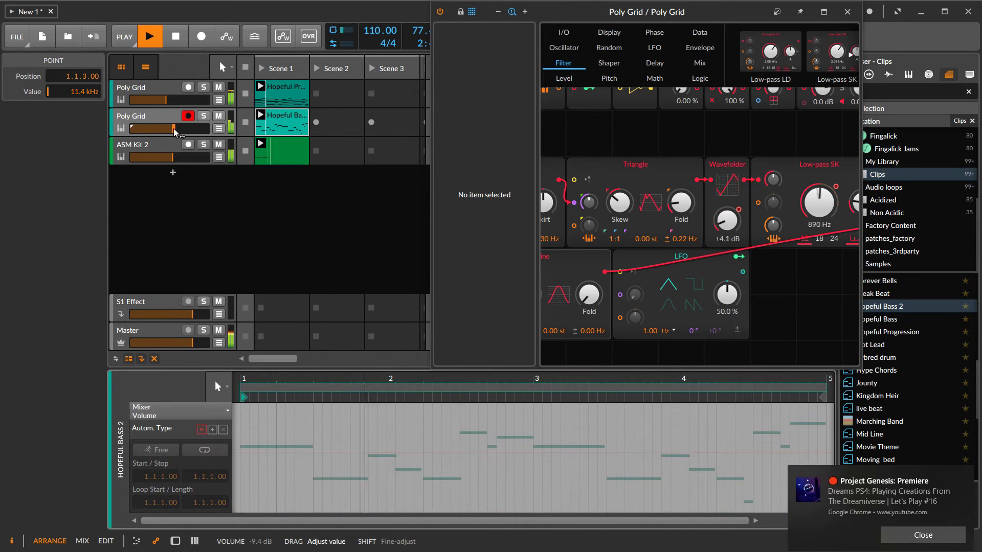
click(174, 43)
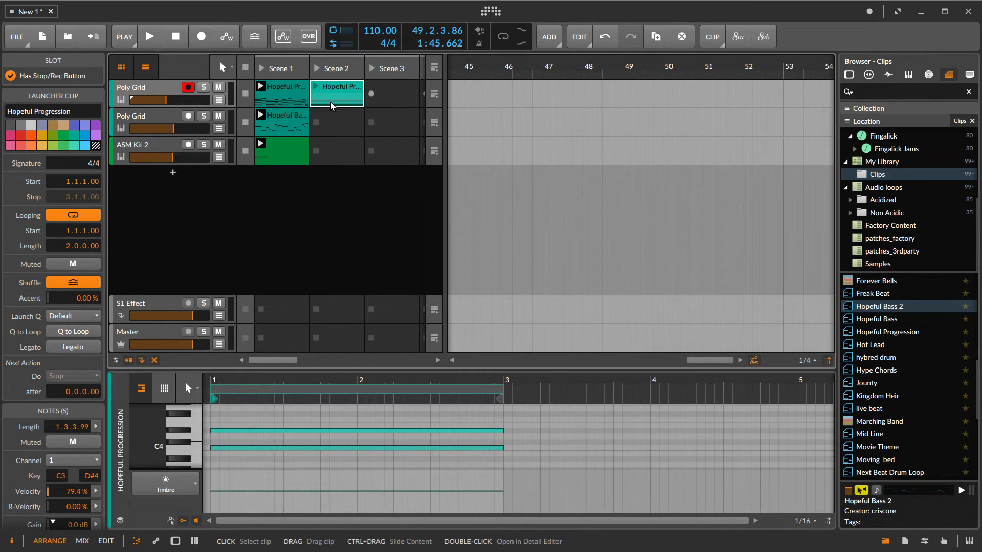
- Open the Hopeful Progression clip in the full editor, select its top chord note and open the expression list
double_click(331, 106)
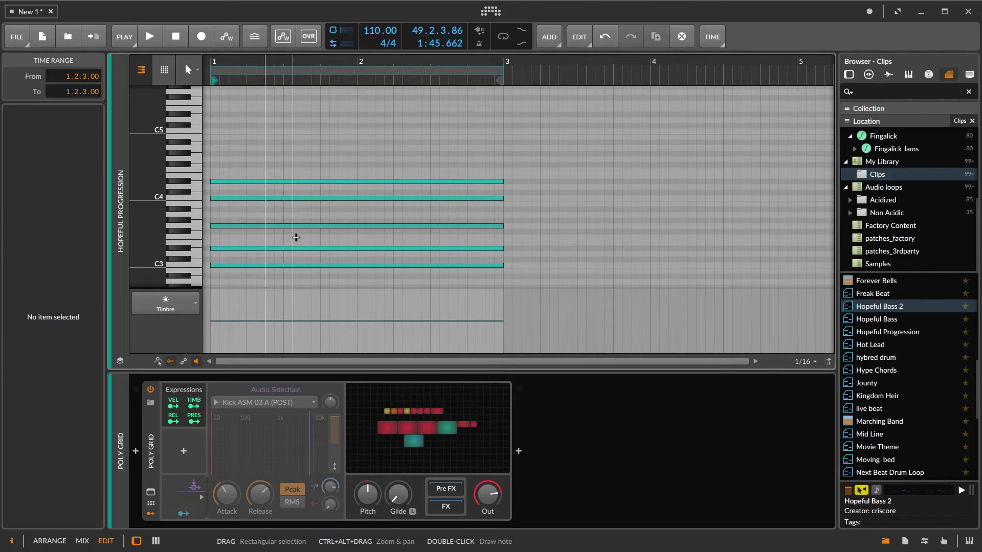
click(277, 185)
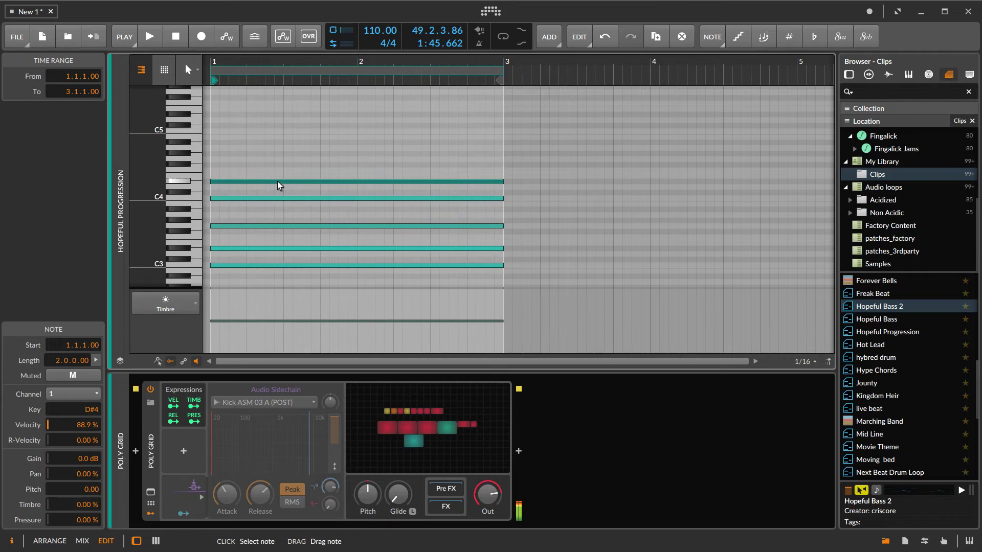
click(192, 307)
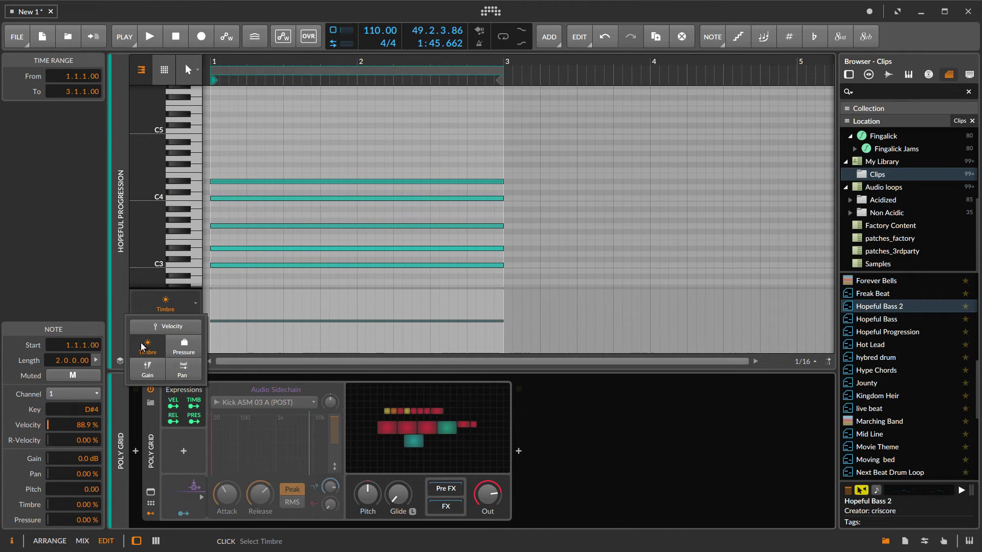
- Edit Timbre: raise the top note's curve to about 50 % and drop C4's first point to about -93 %
click(231, 324)
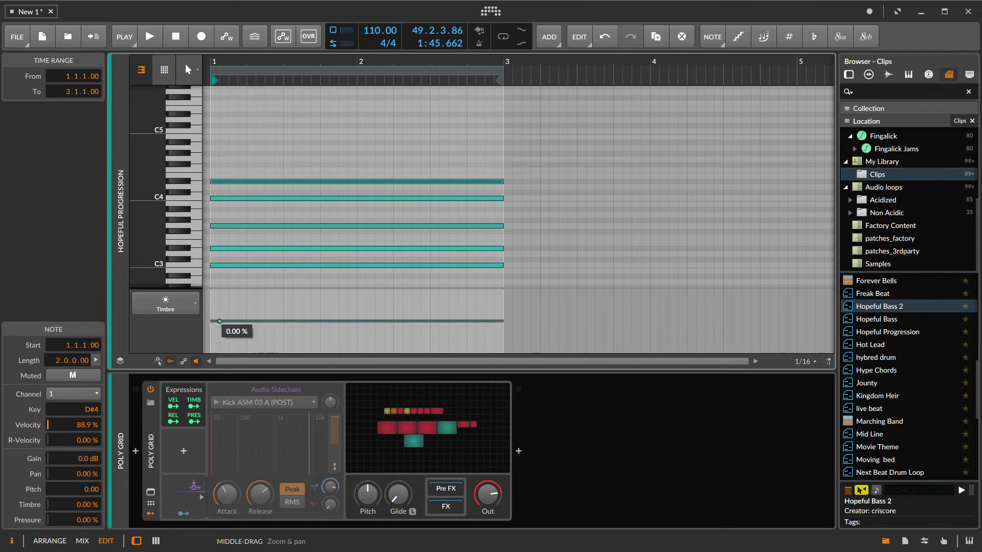
drag(219, 321, 503, 298)
click(299, 200)
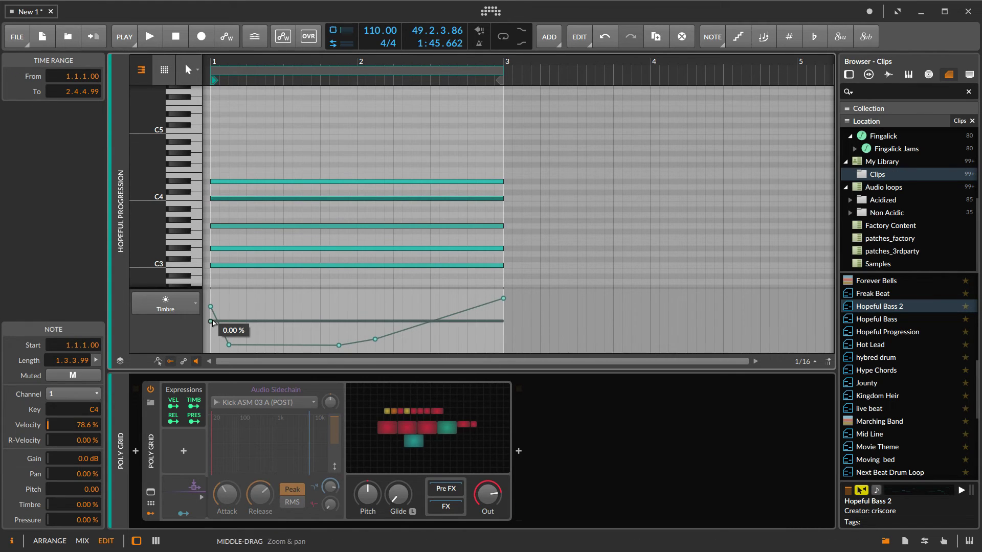
drag(211, 322, 320, 340)
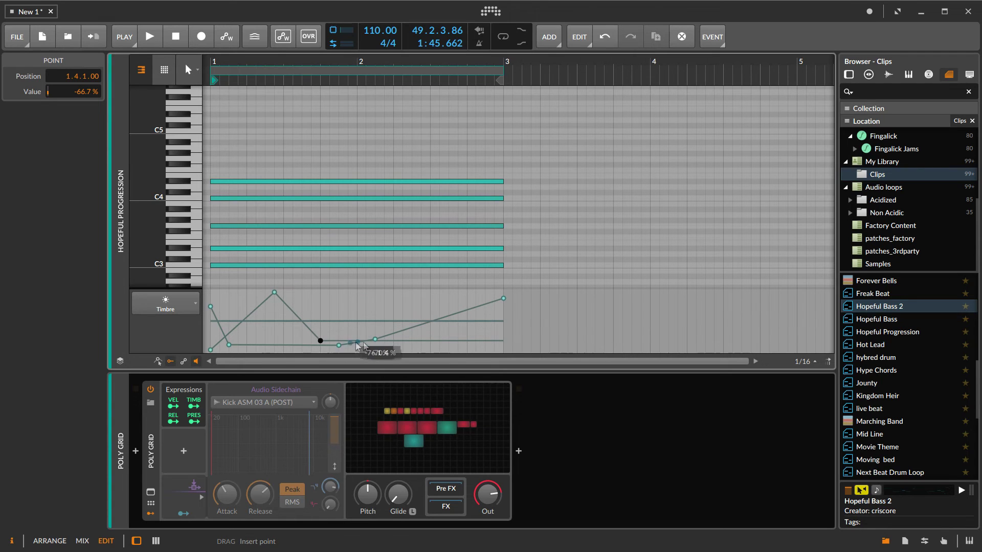
- Add a timbre peak to G3, a dip to D#3 and a high point to C3
click(278, 226)
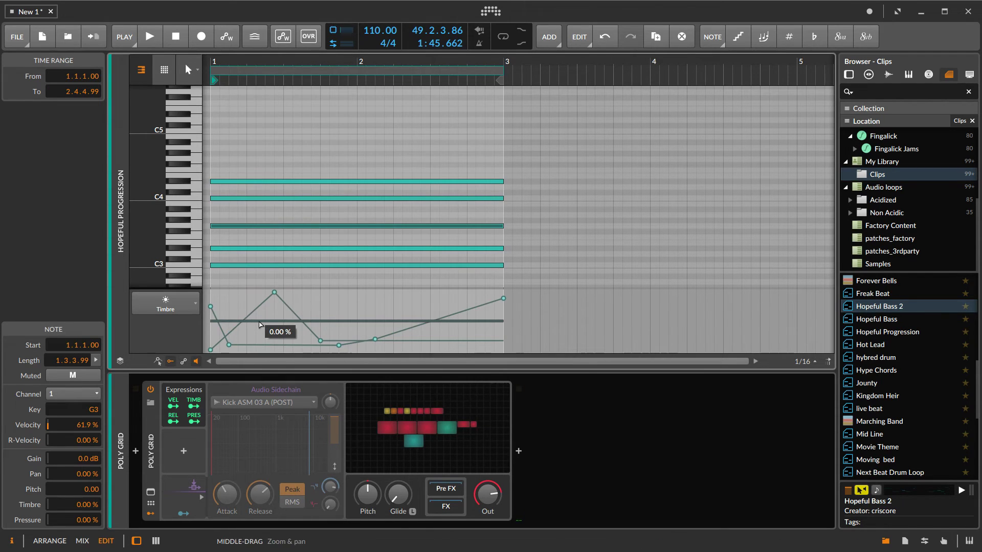
drag(260, 325, 393, 347)
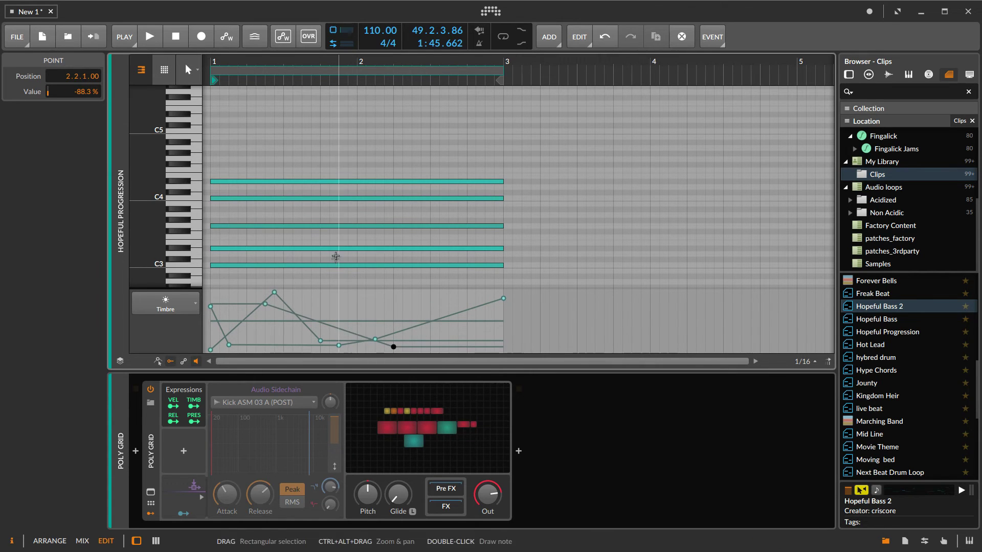
click(337, 249)
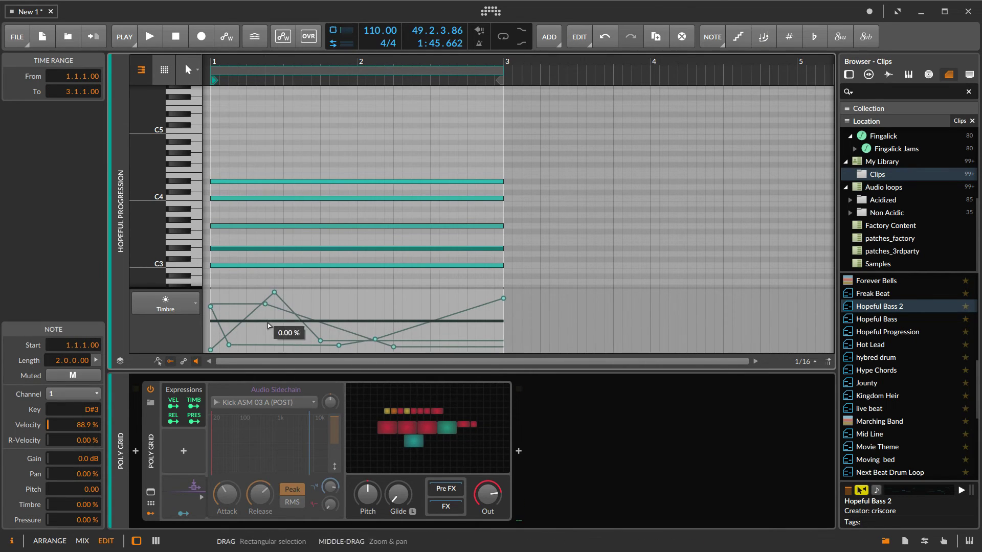
drag(266, 322, 311, 292)
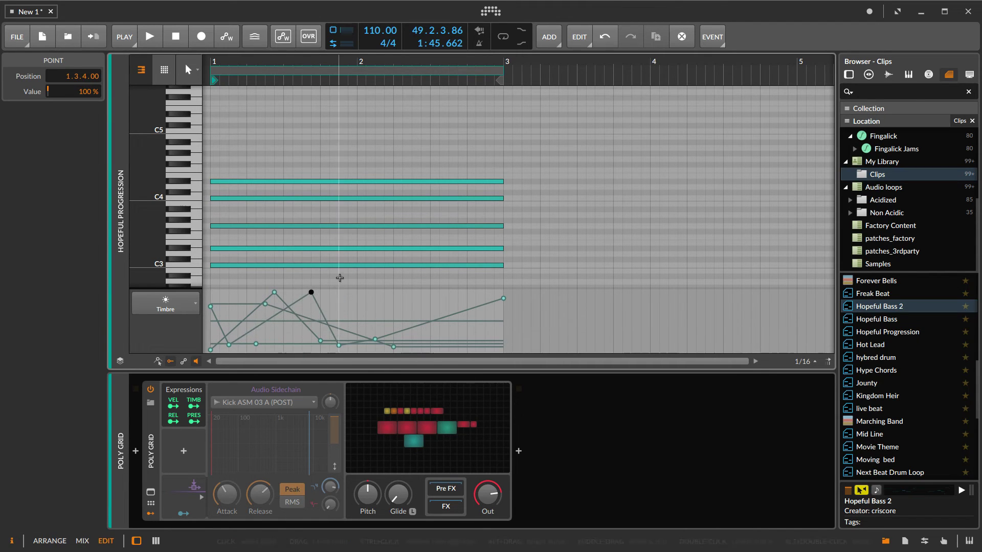
click(333, 301)
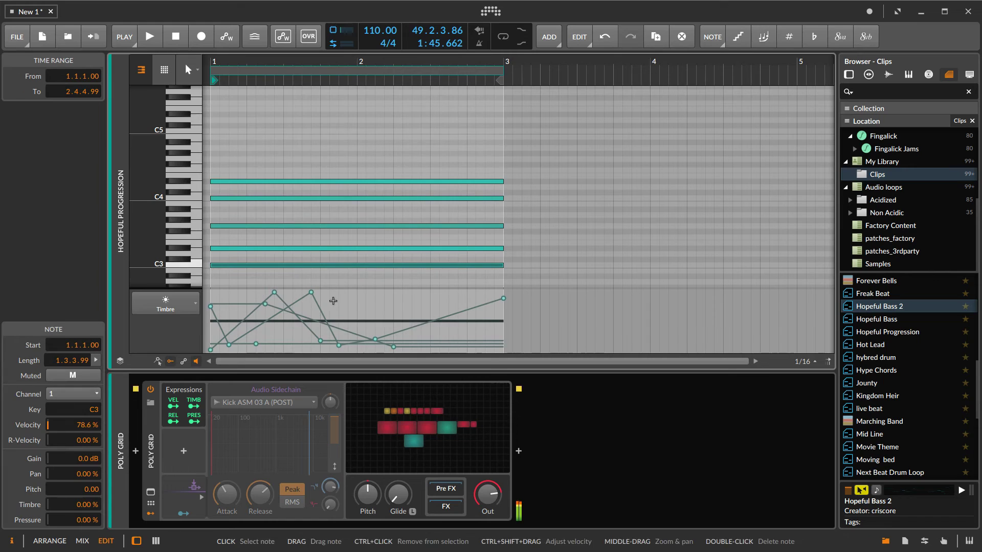
drag(347, 321, 402, 338)
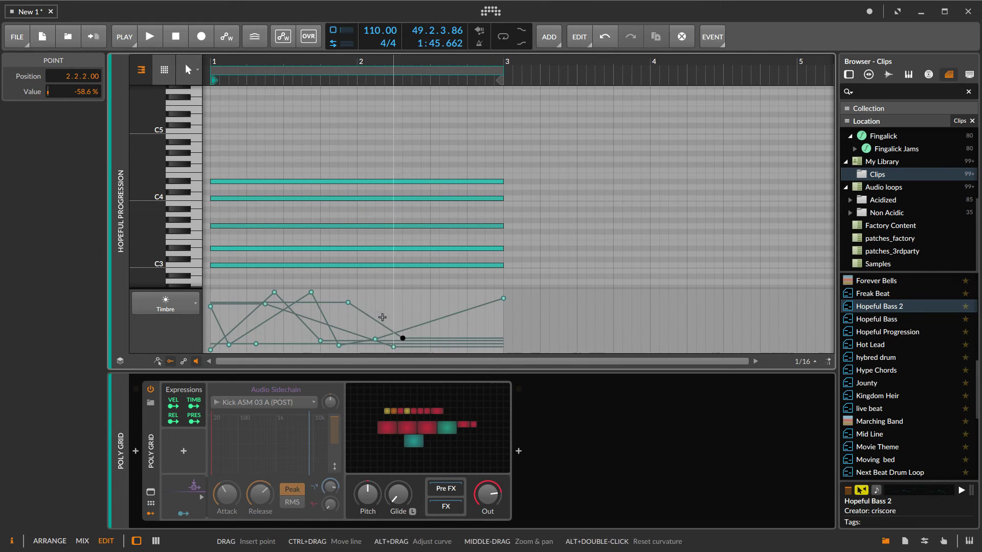
- In the Poly Grid, route Timbre to Swarm Spread, Skirt, Fold and Low-pass SK resonance, then audition the chords
click(193, 405)
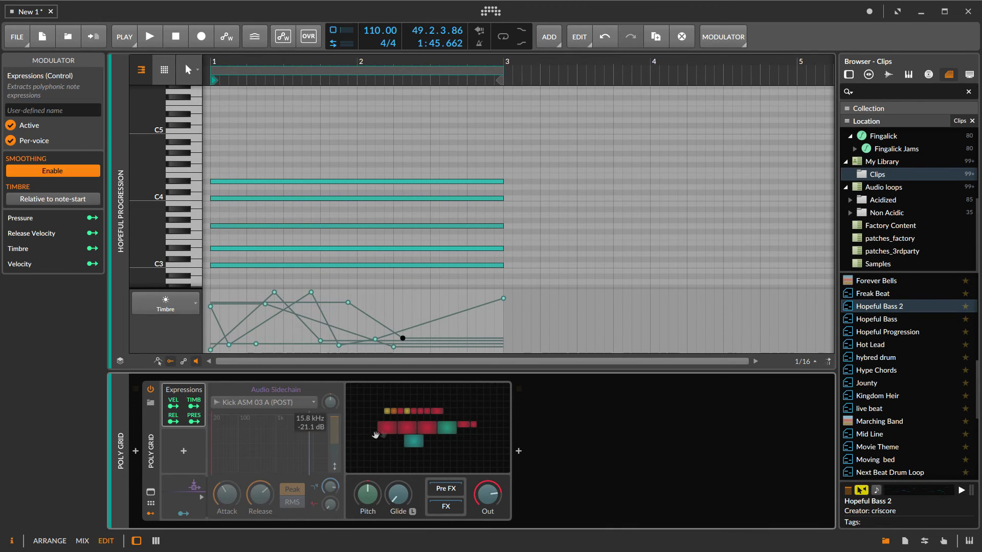
double_click(394, 433)
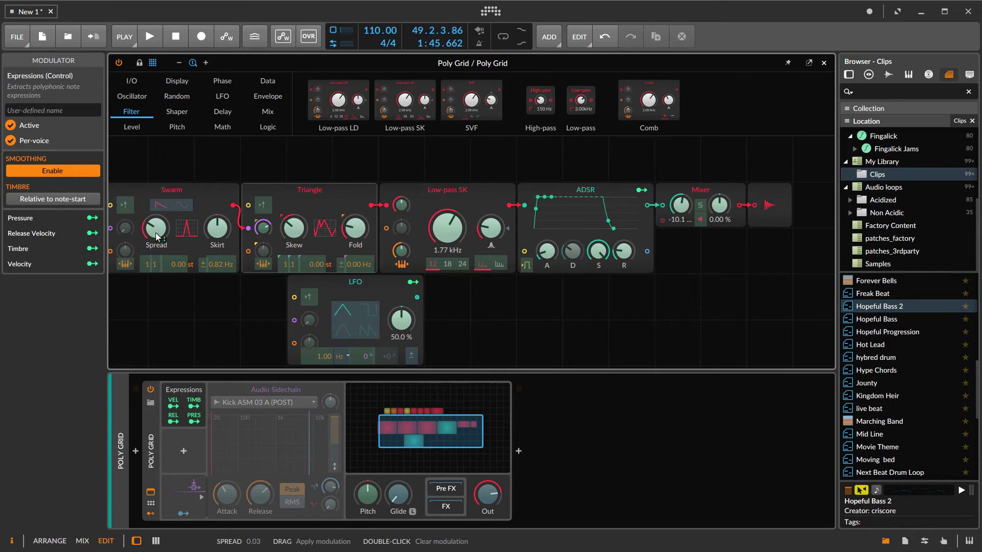
drag(157, 236, 215, 237)
drag(355, 227, 356, 219)
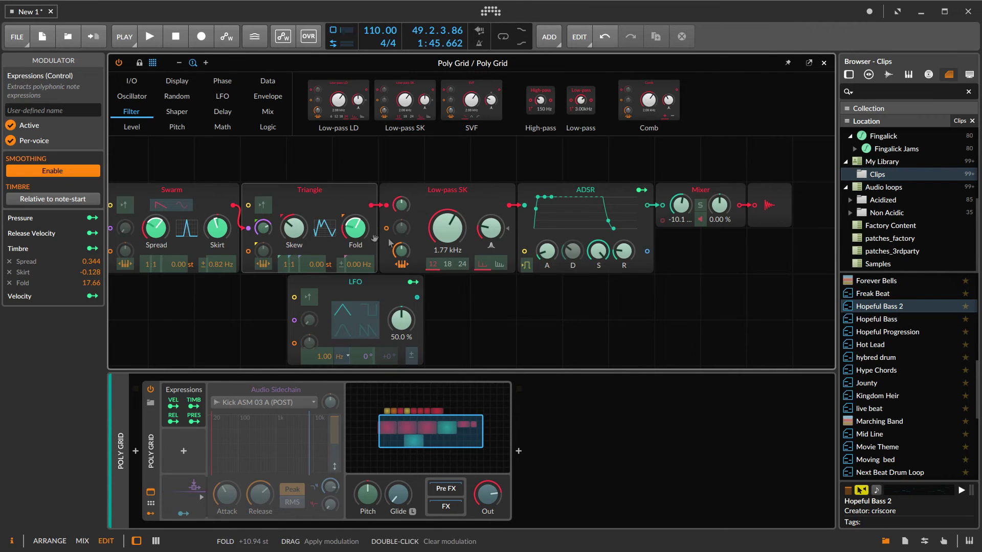
mouse_move(490, 239)
mouse_down()
mouse_move(490, 229)
mouse_move(490, 238)
mouse_up()
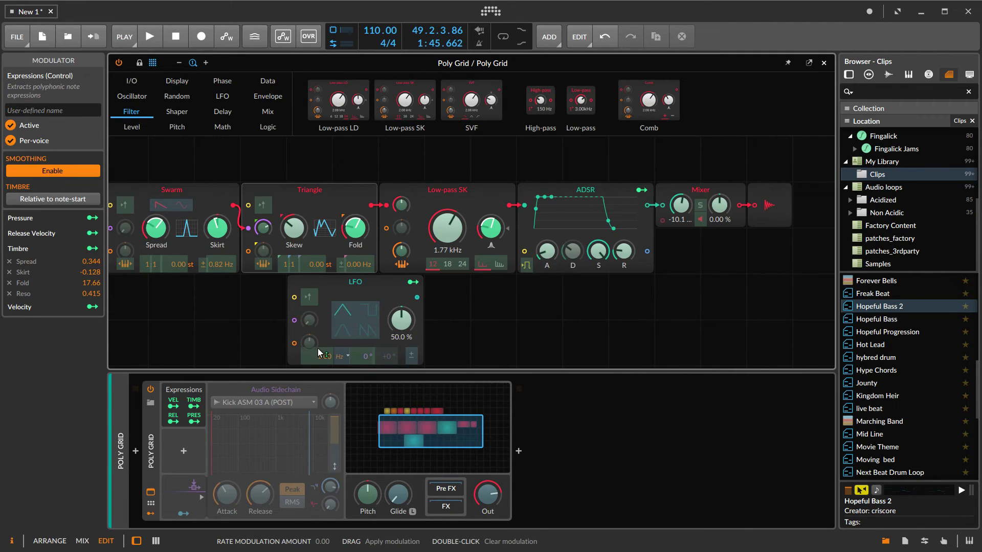
key(space)
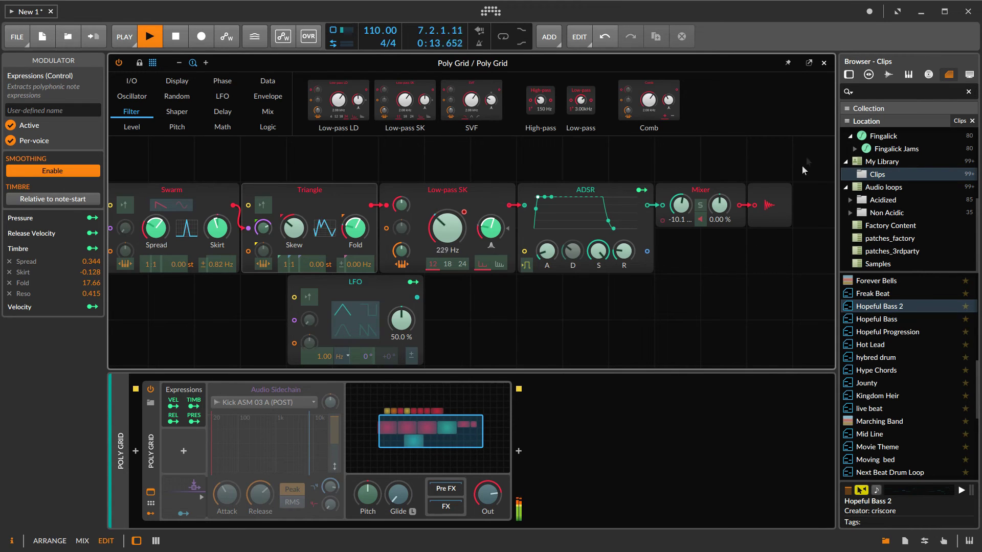
click(824, 63)
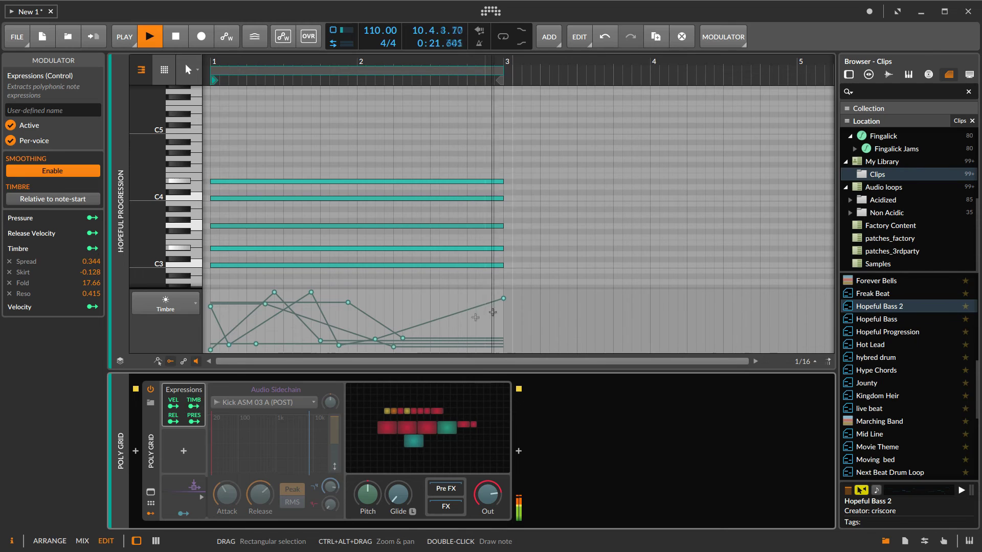
- Add several timbre points late in the chord curves, including 2.3.3.00 and a low point near the clip end
click(458, 299)
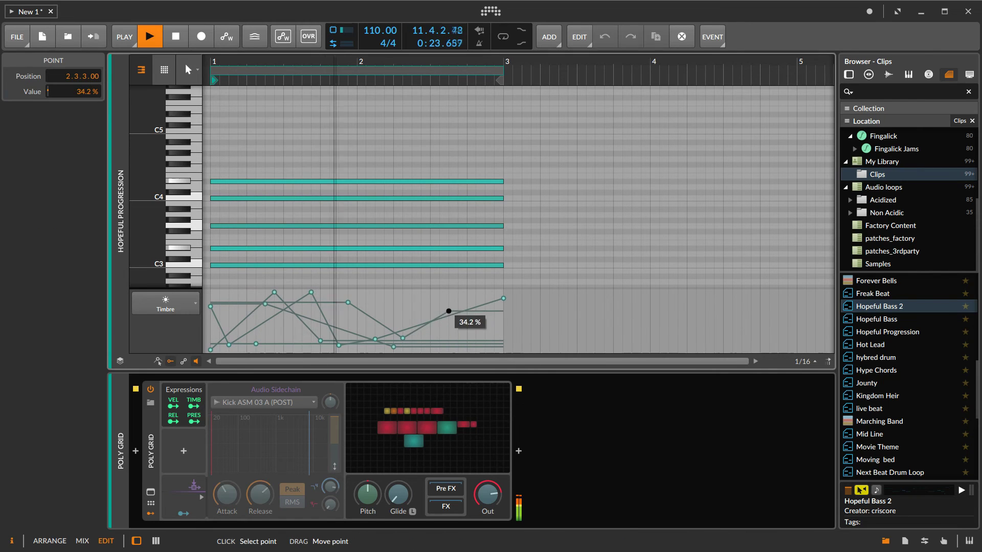
drag(467, 340, 467, 328)
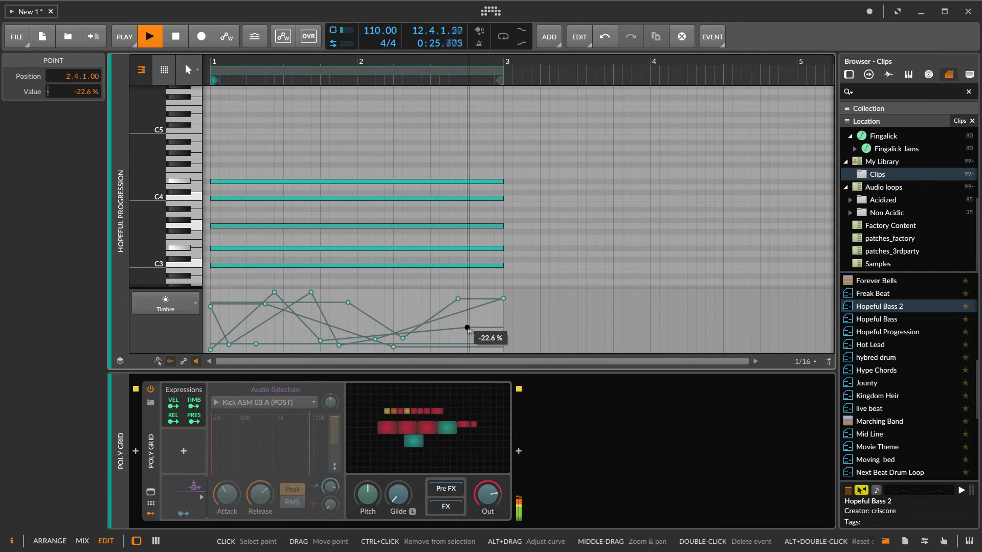
click(503, 340)
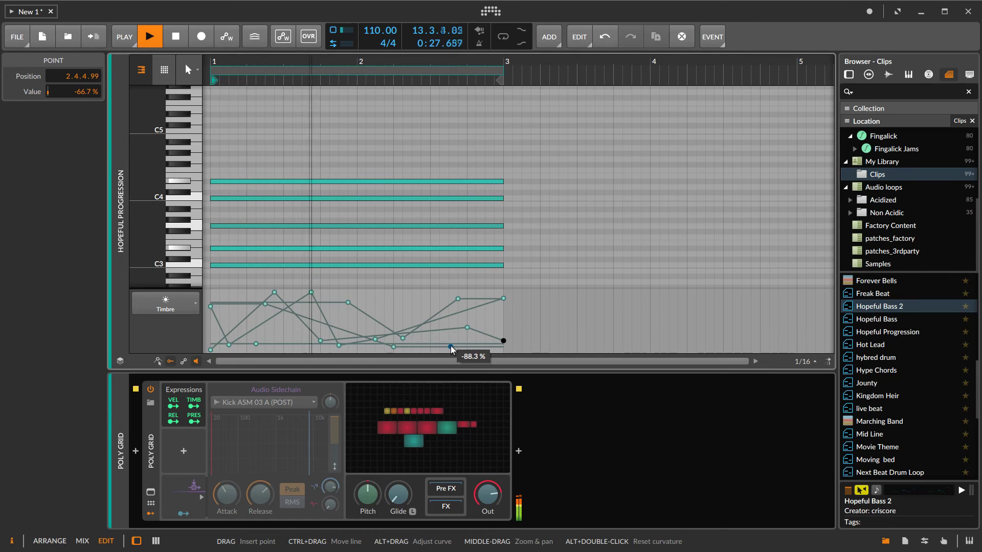
click(449, 331)
click(476, 349)
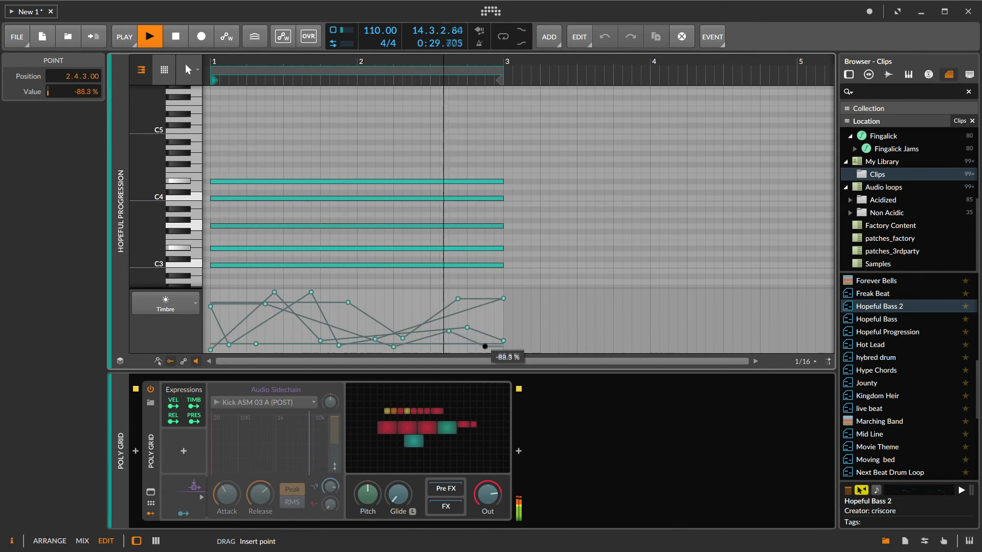
- Add a high timbre point at 2.2.3.00 and a -46.7 % point at 2.3.2.00, then reopen the Poly Grid
key(Escape)
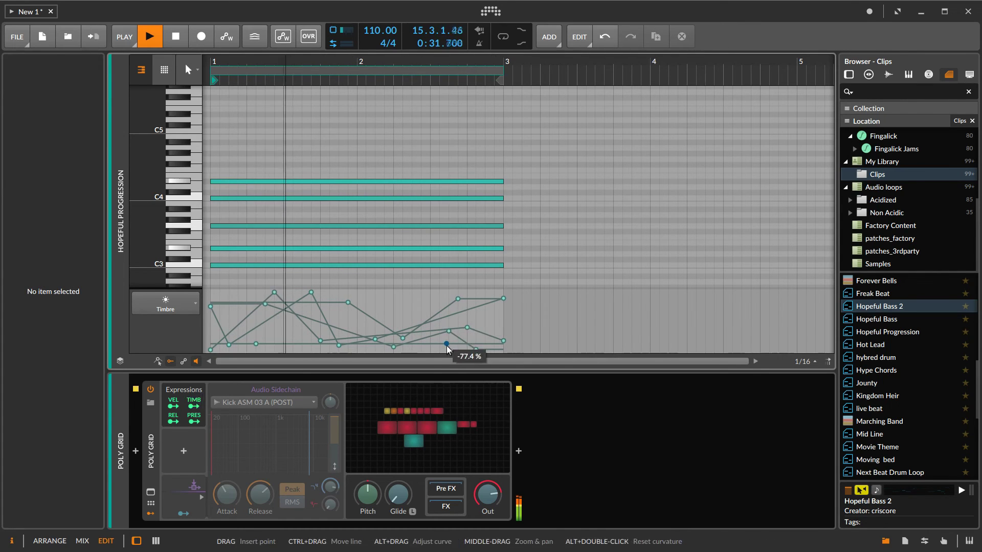
click(412, 297)
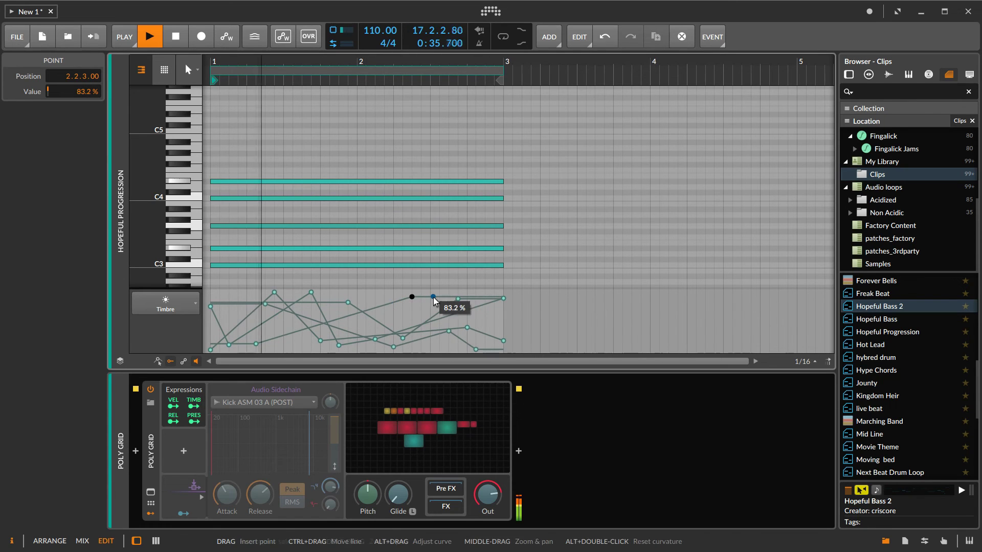
click(438, 332)
drag(439, 333, 439, 334)
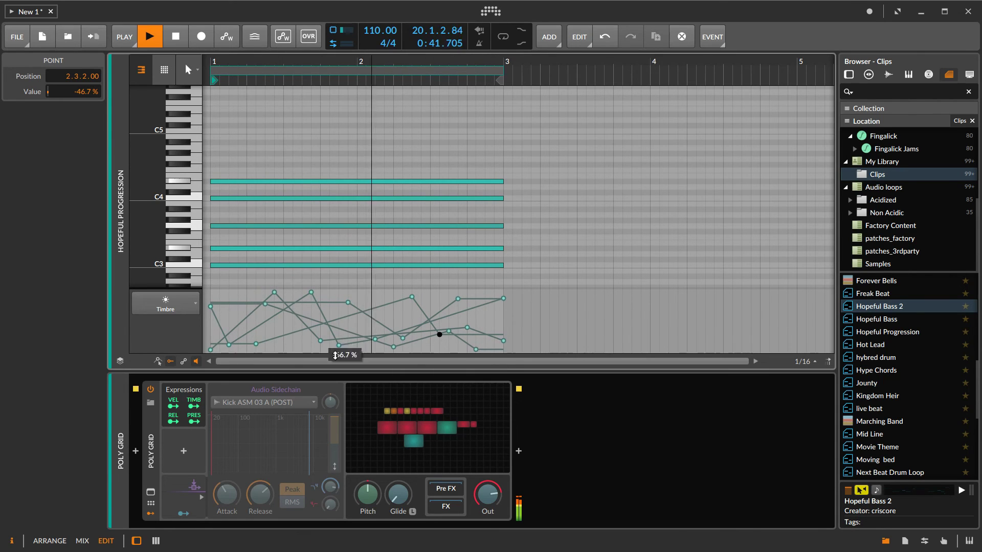
click(410, 413)
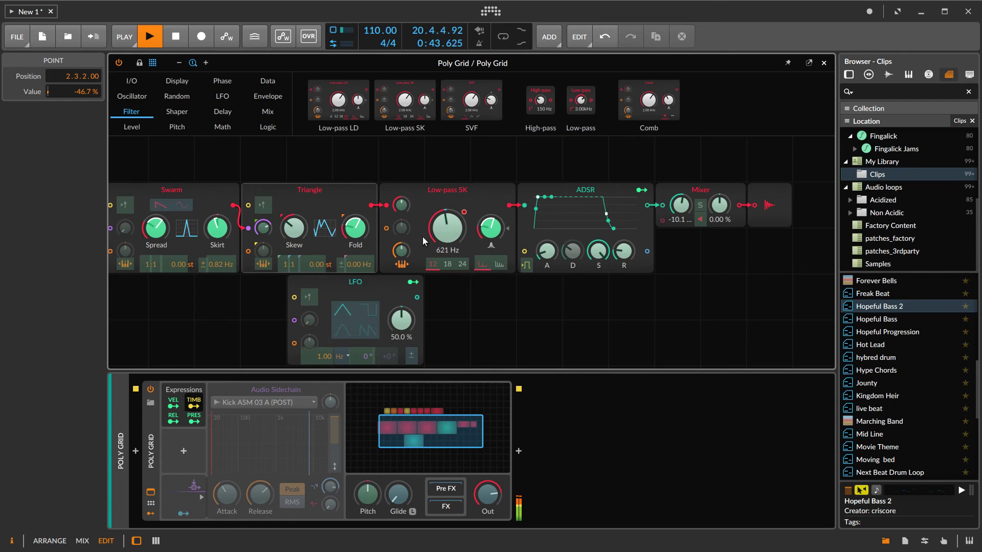
- Pan across the Poly Grid patch and stop playback
scroll(474, 301, left, 2)
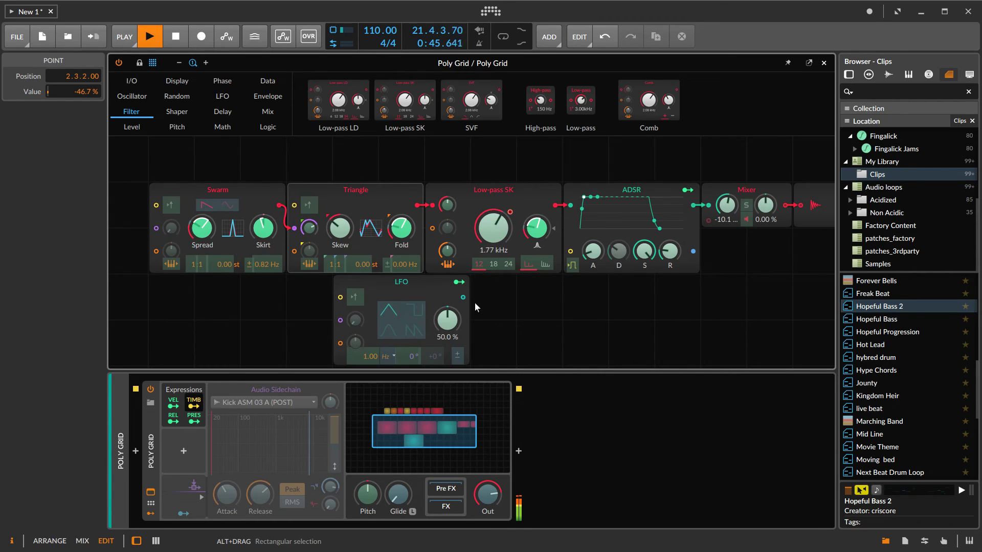
click(177, 35)
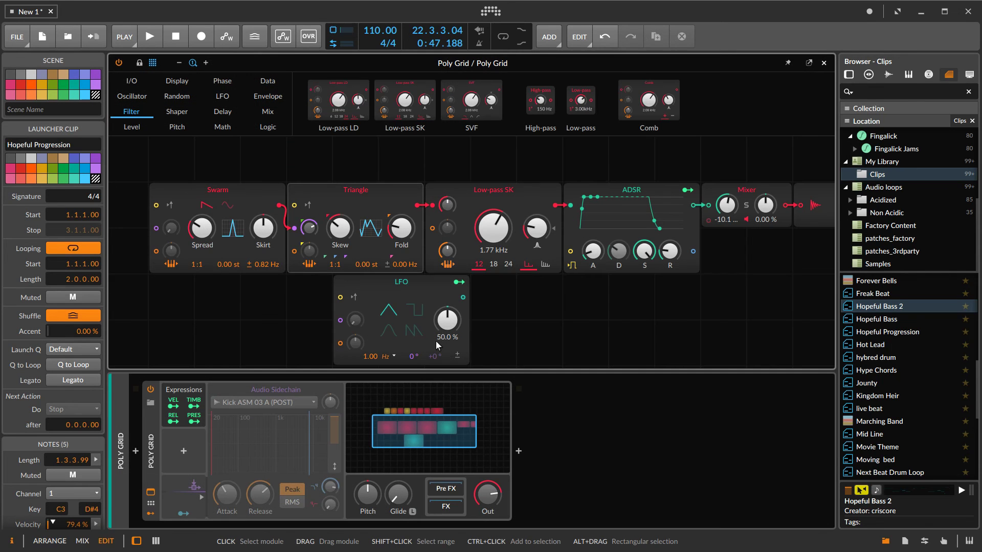
- Close the Poly Grid patch and show the arrangement with the clip launcher using Alt+1
click(824, 62)
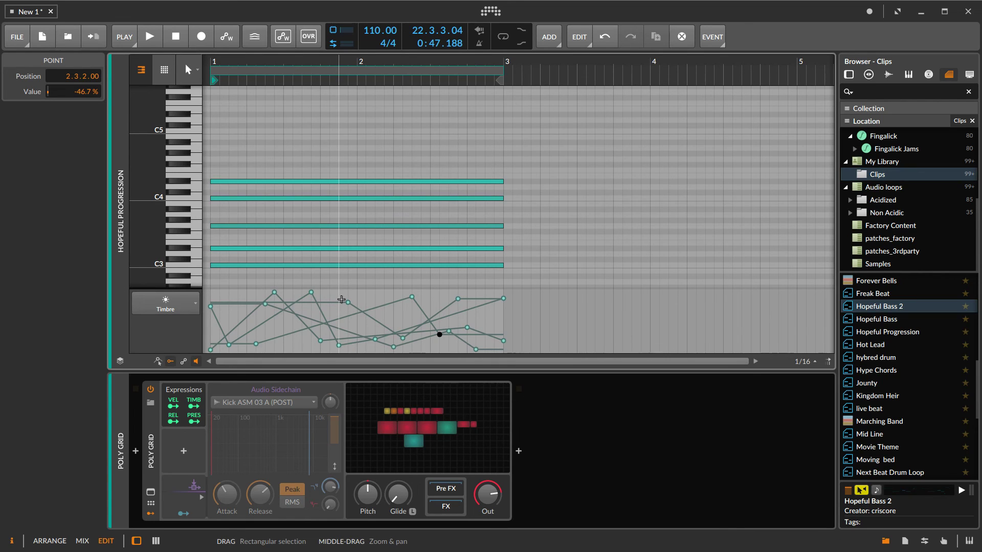
click(430, 431)
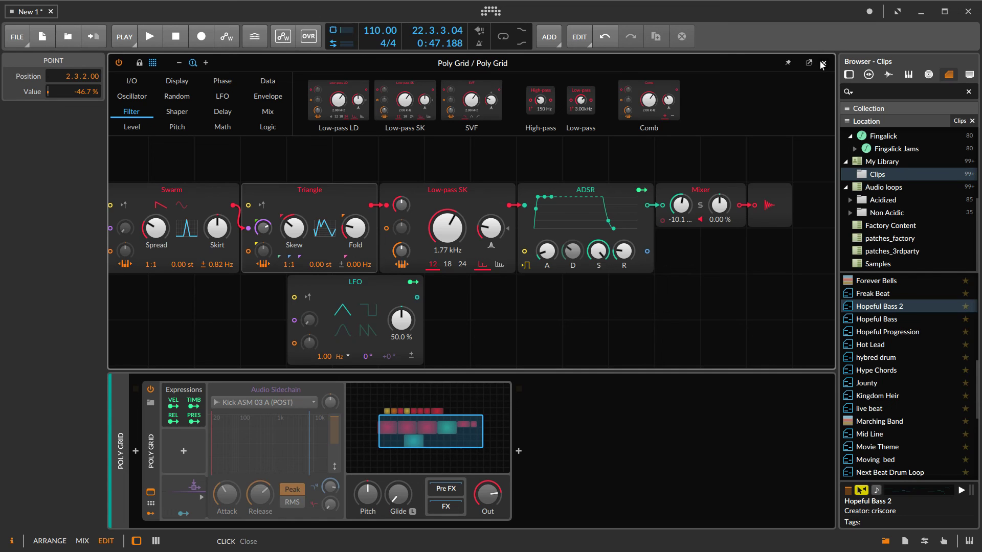
click(822, 64)
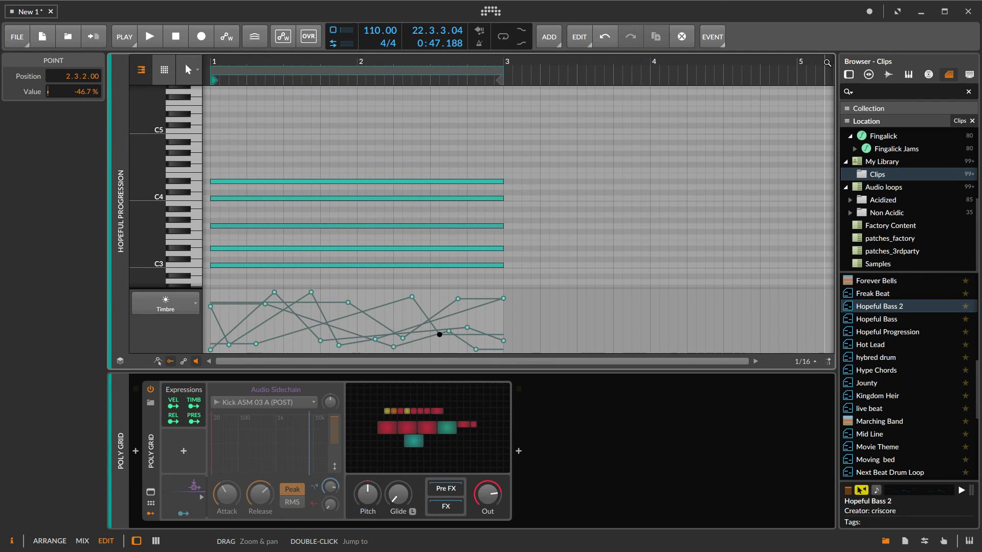
key(alt+1)
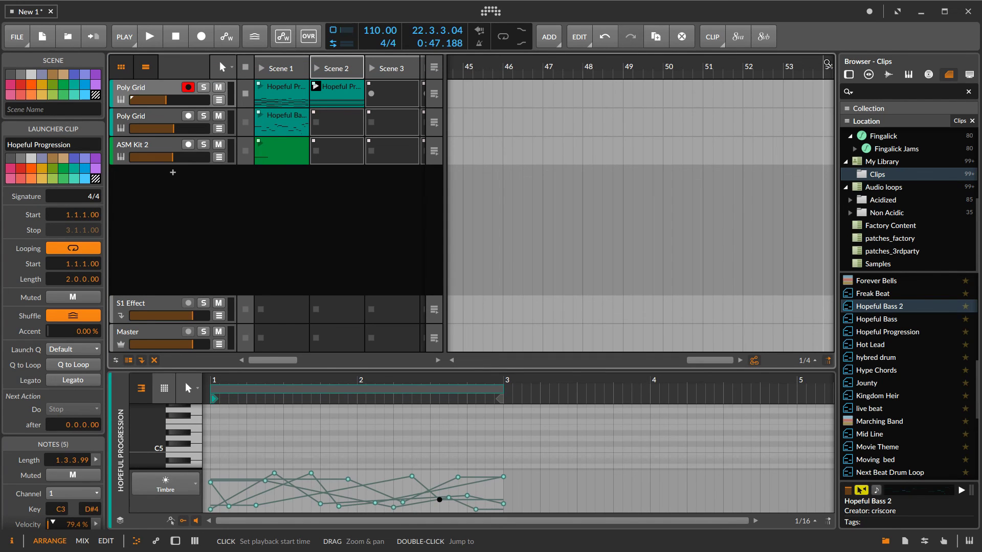